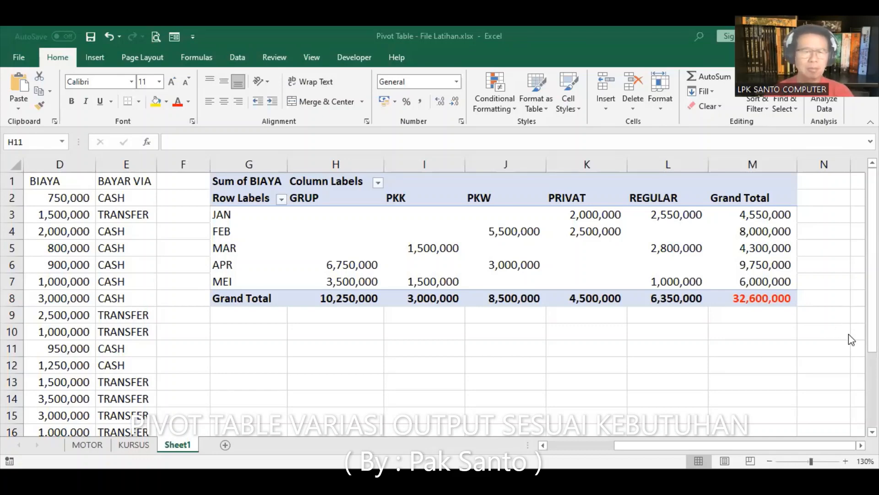
Filter the pivot table's row labels to show only JAN and go through the filtered columns
key(Left)
key(Up)
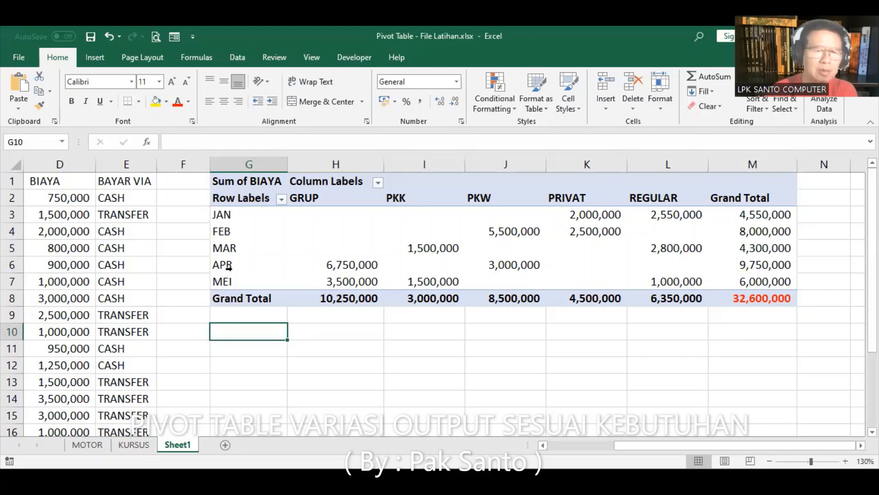
click(282, 199)
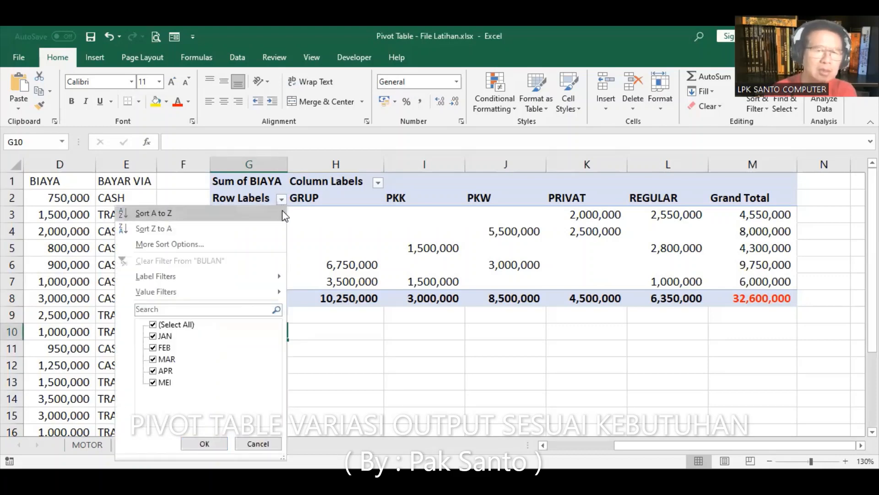
click(153, 325)
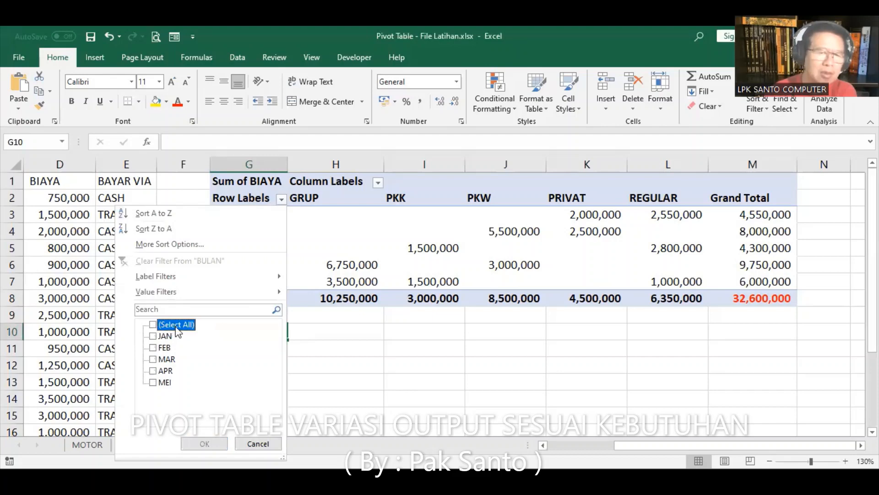
click(153, 337)
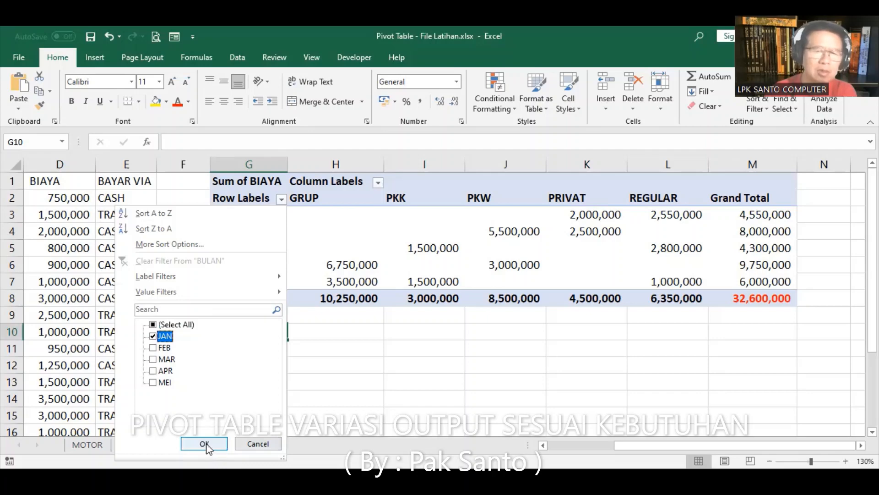
click(205, 443)
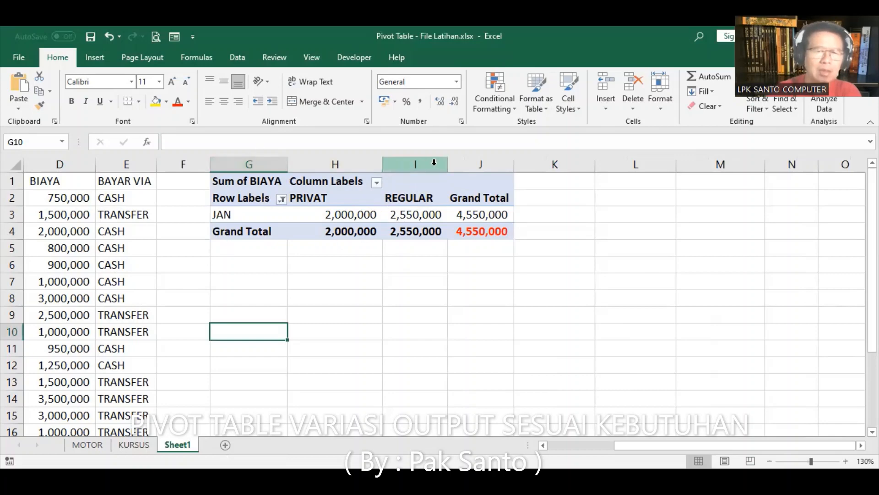
click(256, 165)
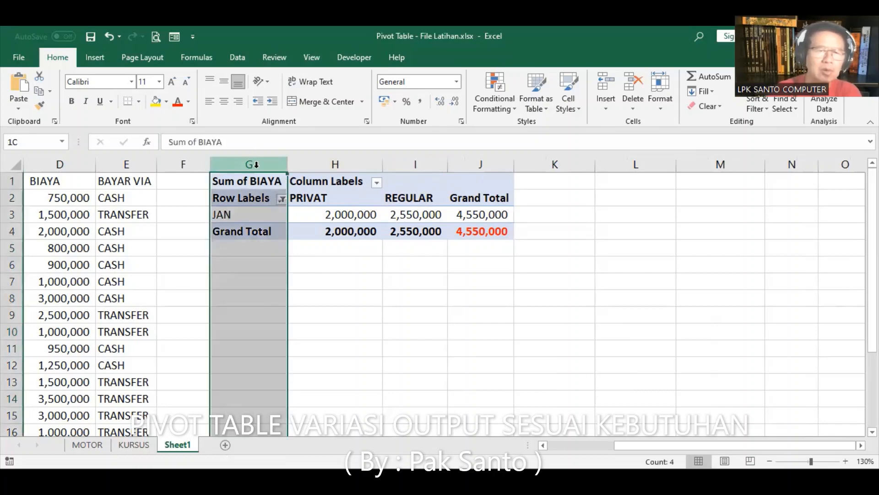
click(334, 164)
click(415, 165)
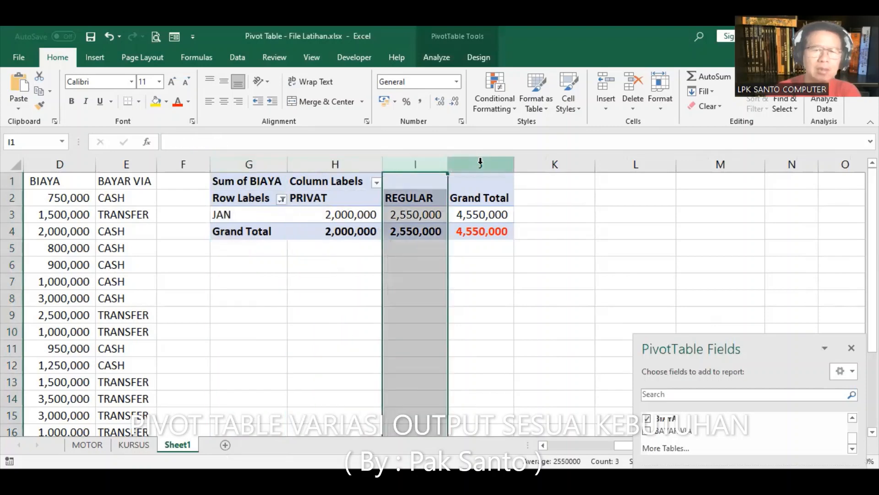
click(488, 165)
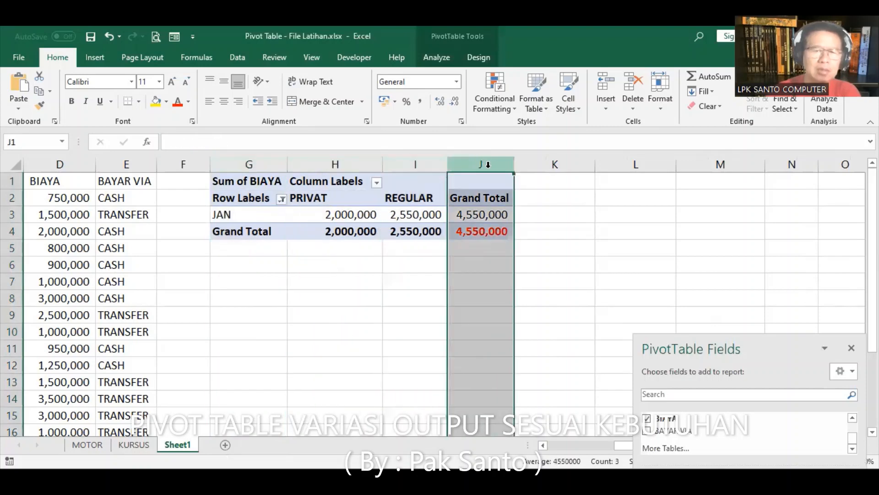
Show all months again in the pivot table's row labels by selecting every item in the filter
click(281, 199)
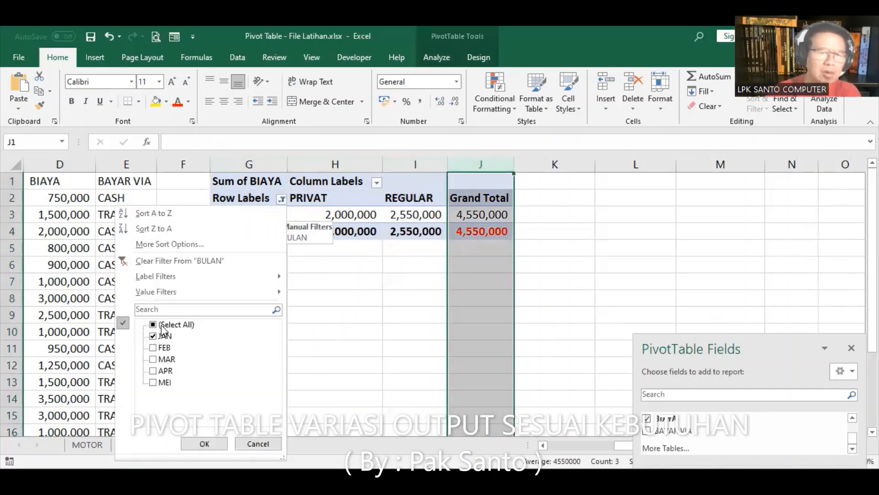
click(163, 323)
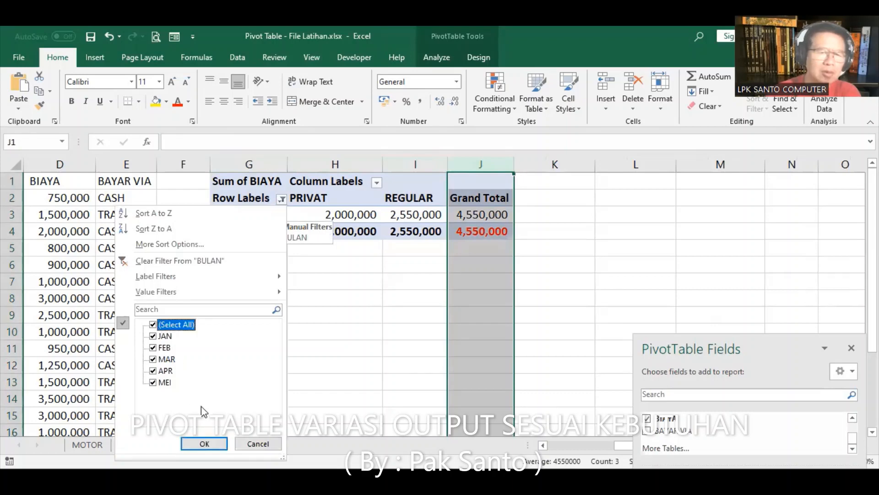
click(213, 445)
Examine the pivot table column by column, from the row labels through each package to the Grand Total
click(250, 164)
click(337, 163)
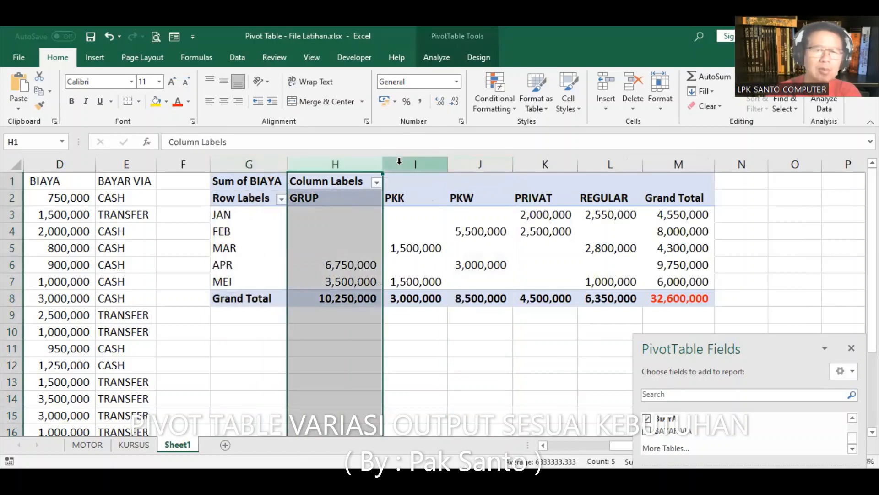
click(422, 162)
click(477, 164)
click(540, 158)
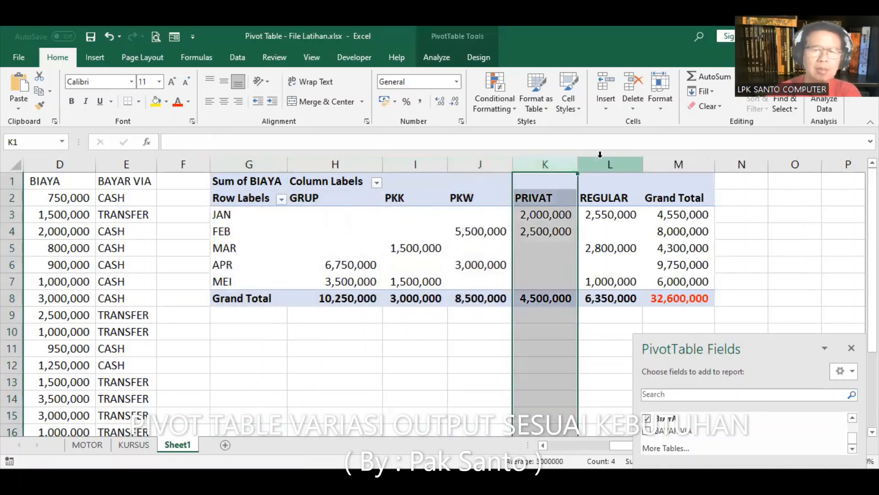
click(600, 158)
click(697, 162)
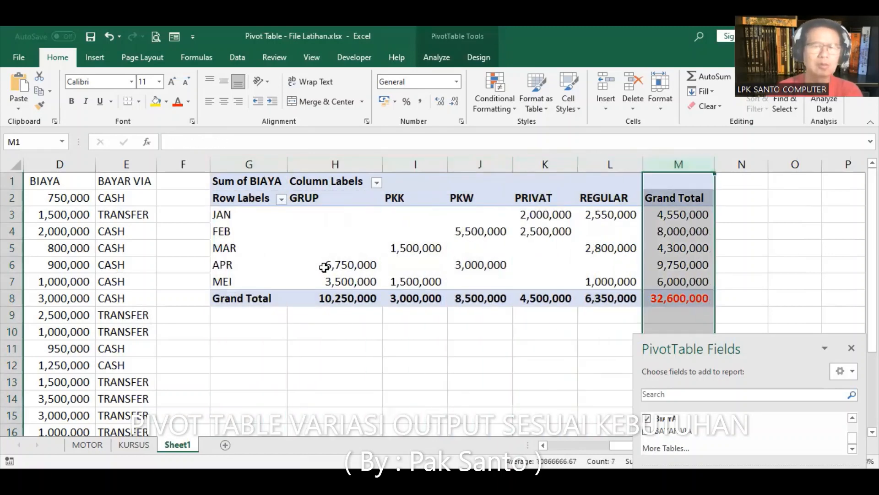
mouse_move(324, 267)
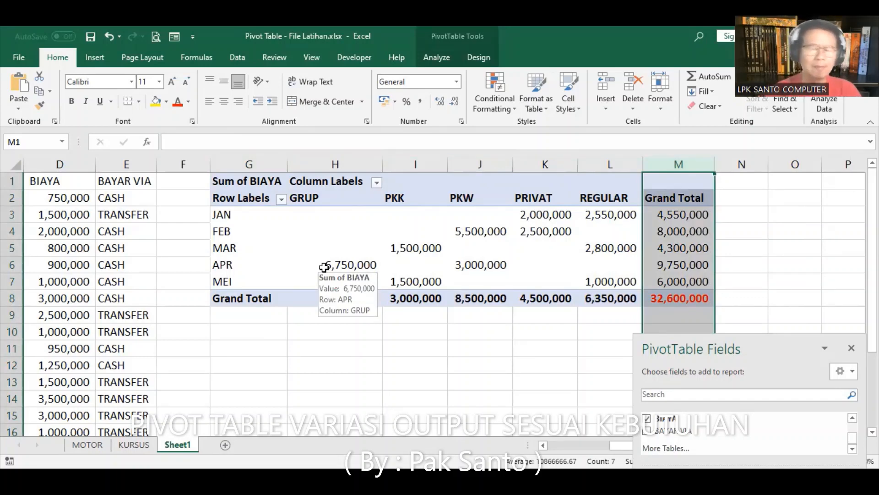
click(333, 235)
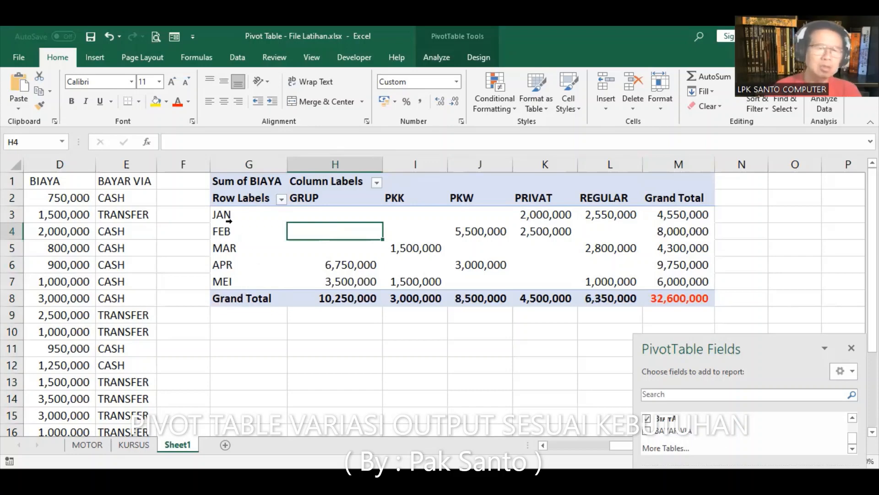
Filter the pivot table's row labels to JAN, FEB and MAR
click(281, 200)
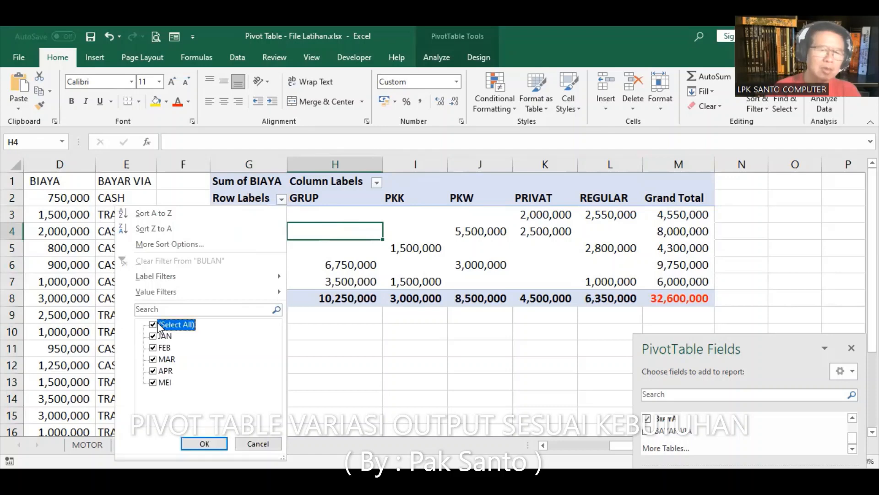
click(158, 325)
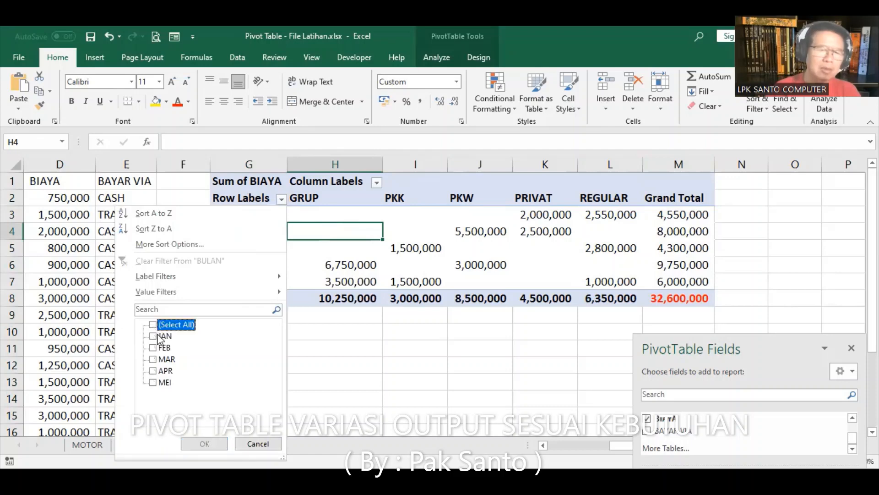
click(158, 335)
click(153, 337)
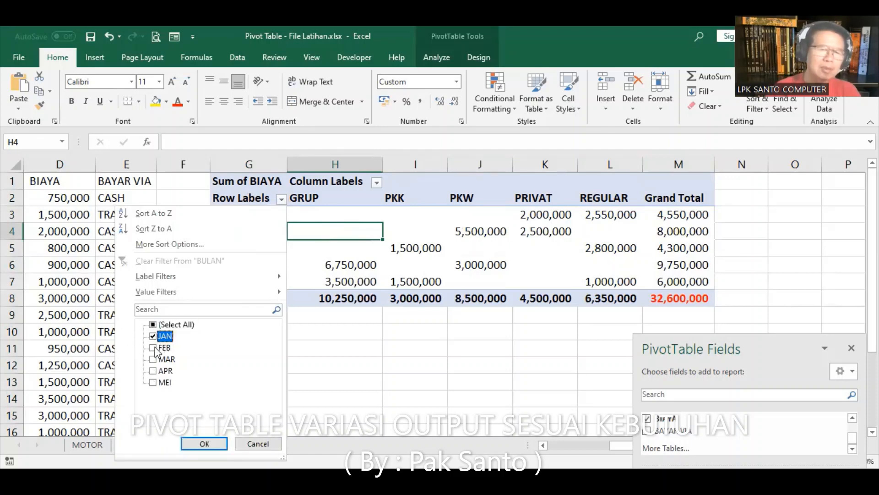
click(154, 348)
click(154, 359)
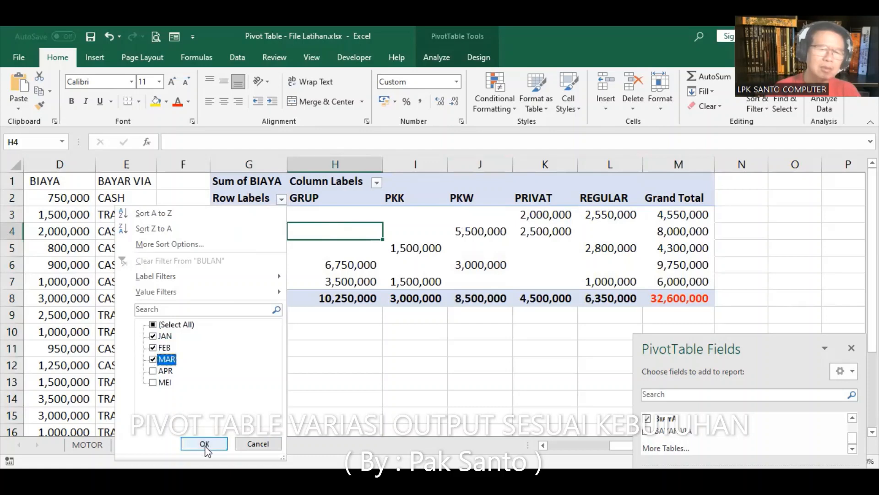
click(205, 446)
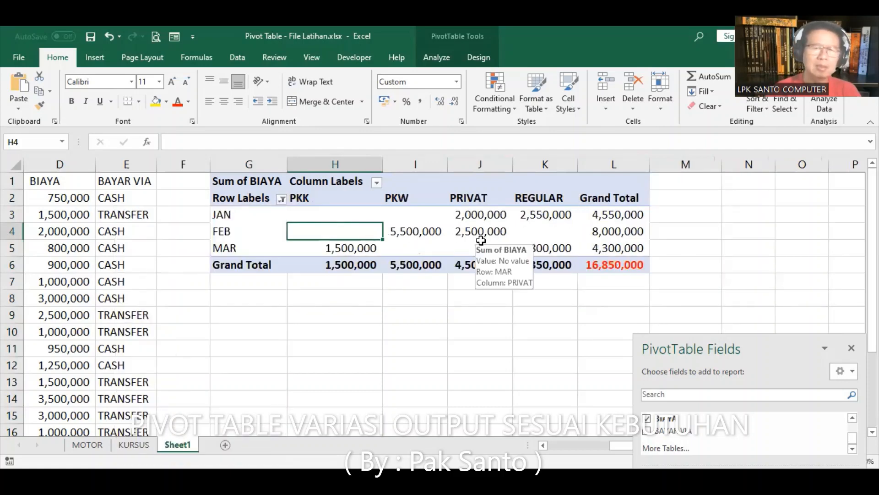
Remove the three-month restriction so the pivot table includes every month, and select an empty cell below it
click(282, 198)
click(155, 324)
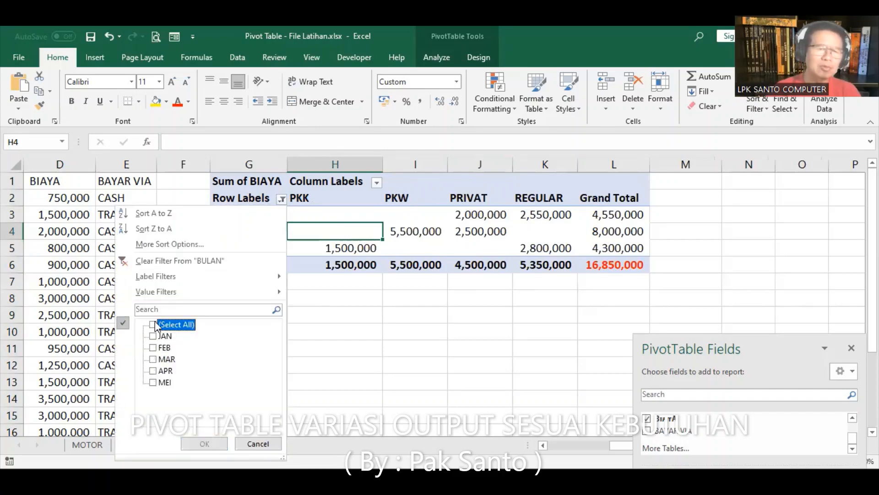
click(154, 324)
click(160, 325)
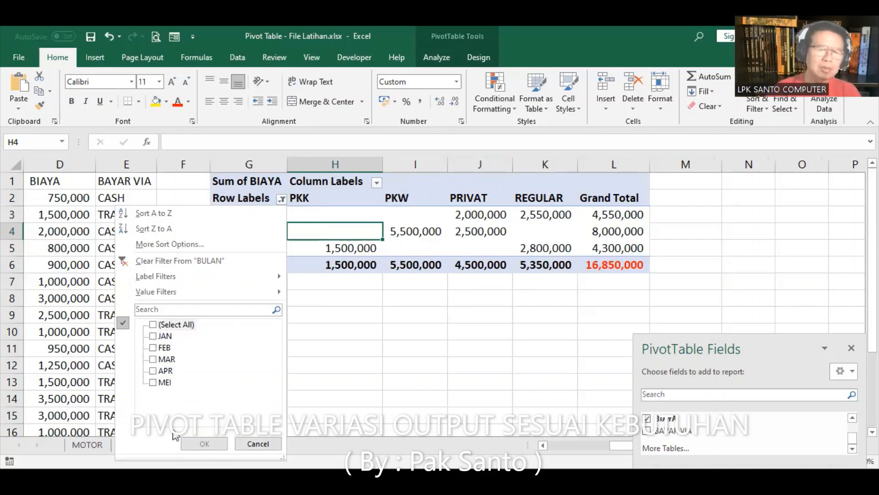
click(154, 325)
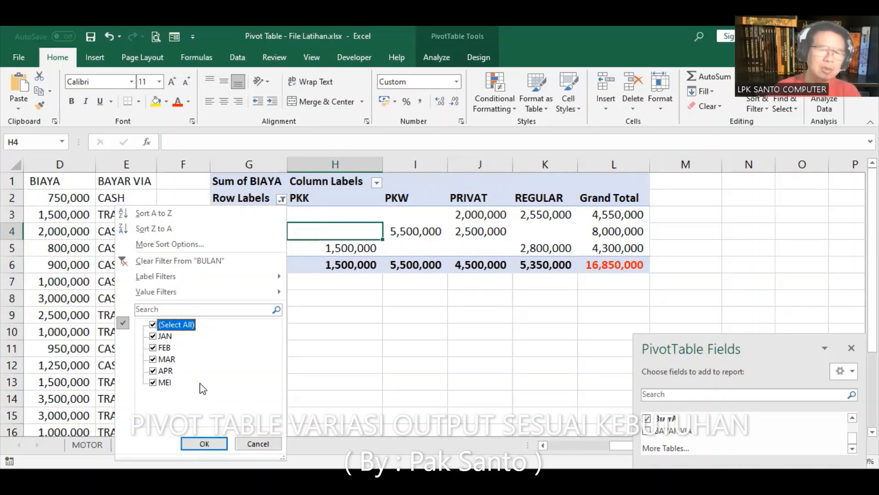
click(205, 444)
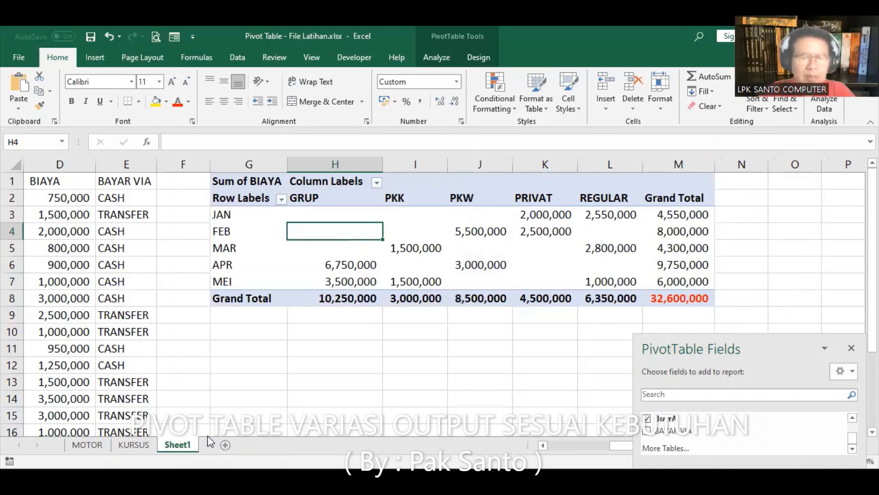
click(248, 331)
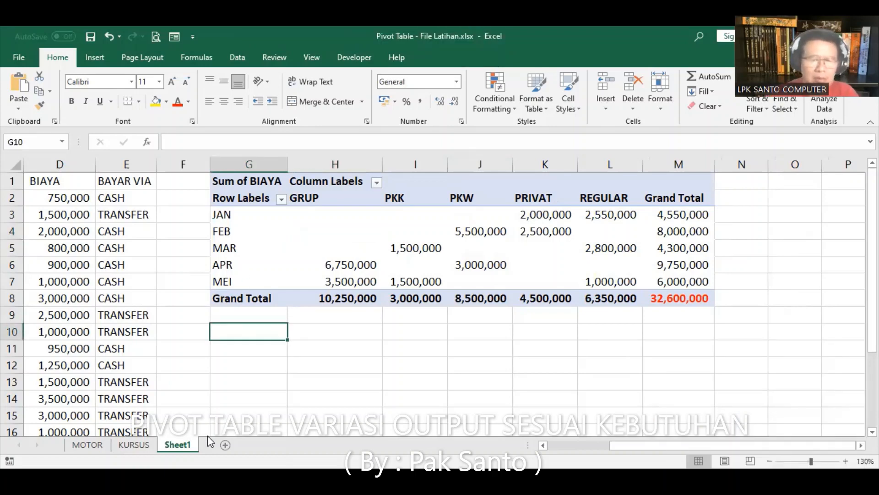
Review the source data beside the pivot table, from the BULAN column to BAYAR VIA and down to the last rows
click(543, 446)
click(544, 445)
click(544, 445)
click(543, 445)
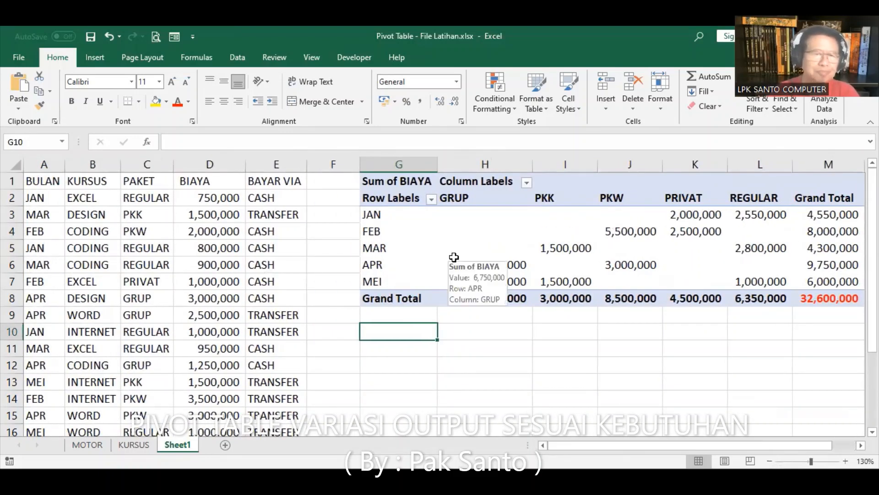
click(118, 267)
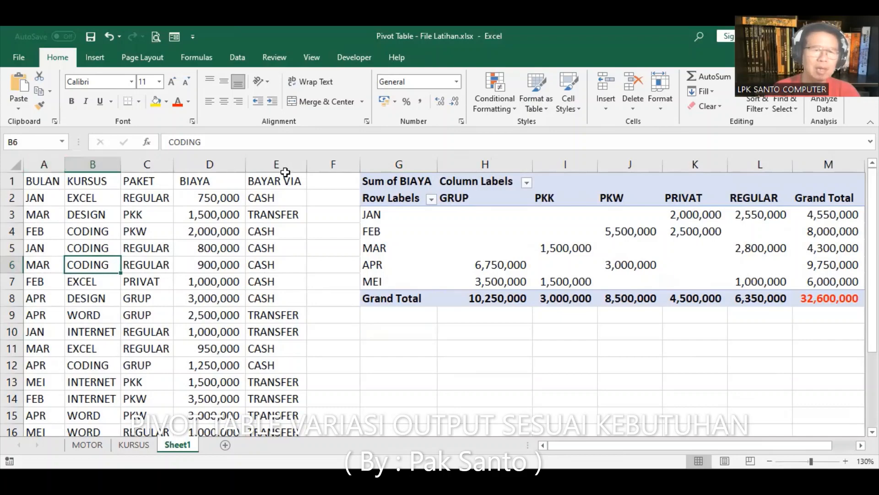
scroll(279, 222, down, 3)
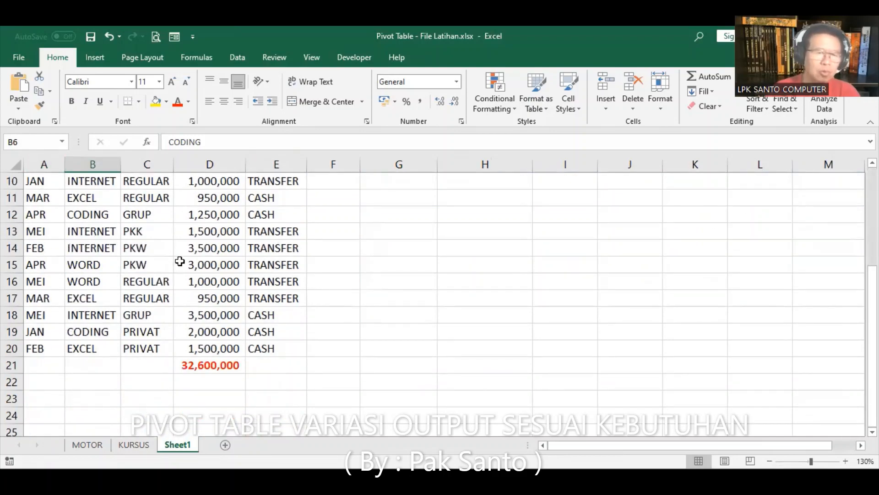
scroll(180, 261, up, 3)
click(73, 228)
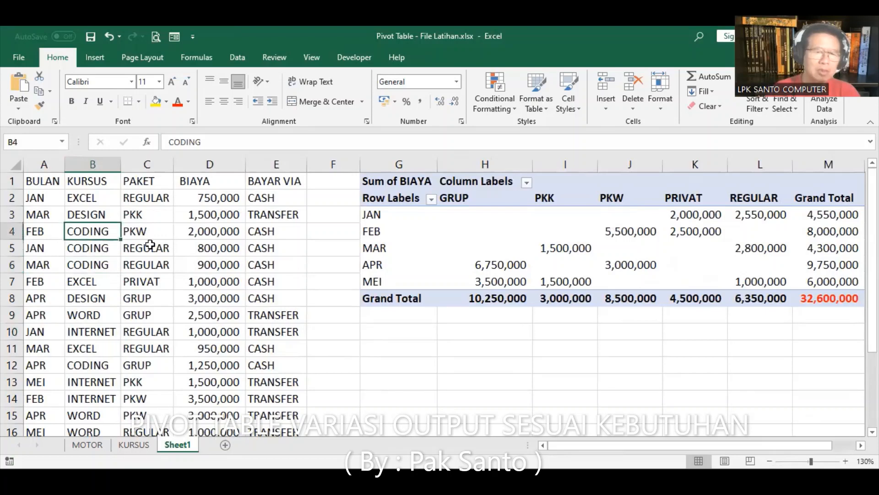
Delete the BIAYA total in cell D21 below the source data
scroll(178, 257, down, 5)
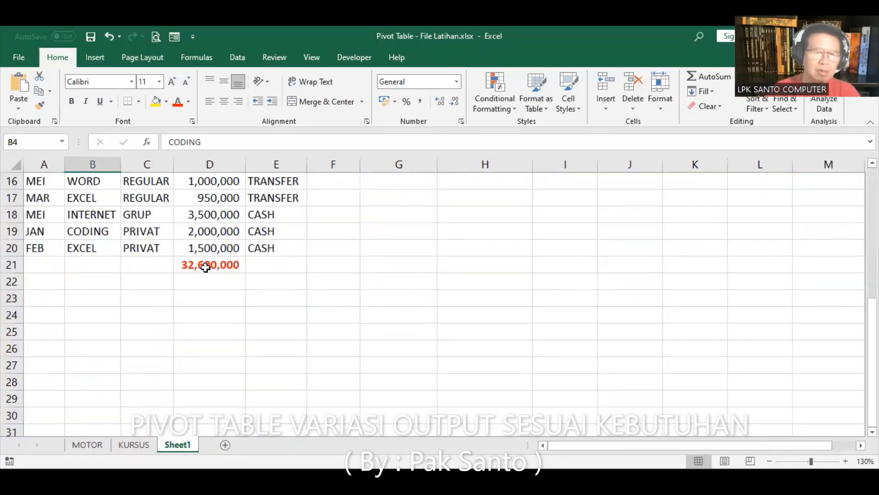
click(205, 267)
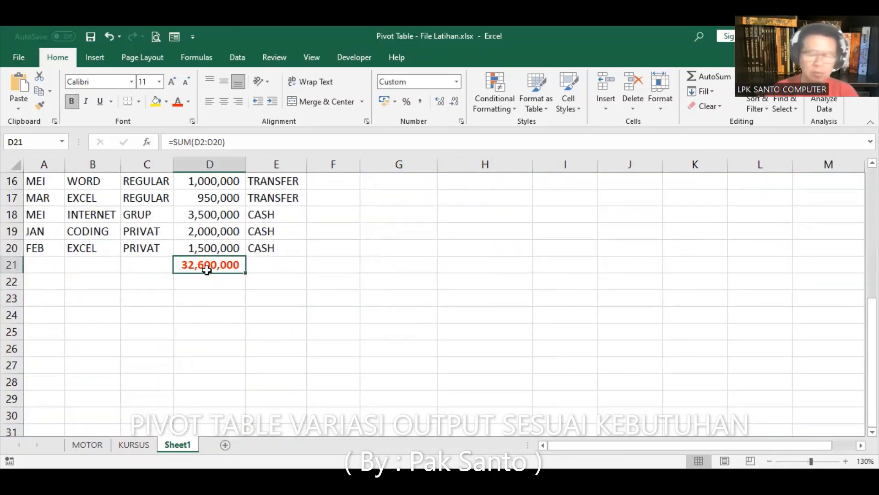
key(Delete)
scroll(202, 250, up, 5)
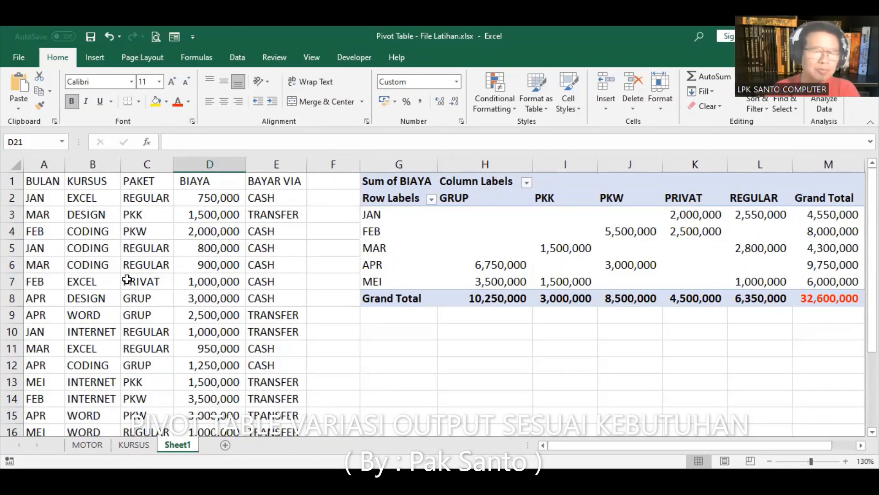
Create a pivot table from Sheet1!$A$1:$E$20 on the existing worksheet, starting at cell G12 below the first pivot table
click(130, 331)
click(67, 297)
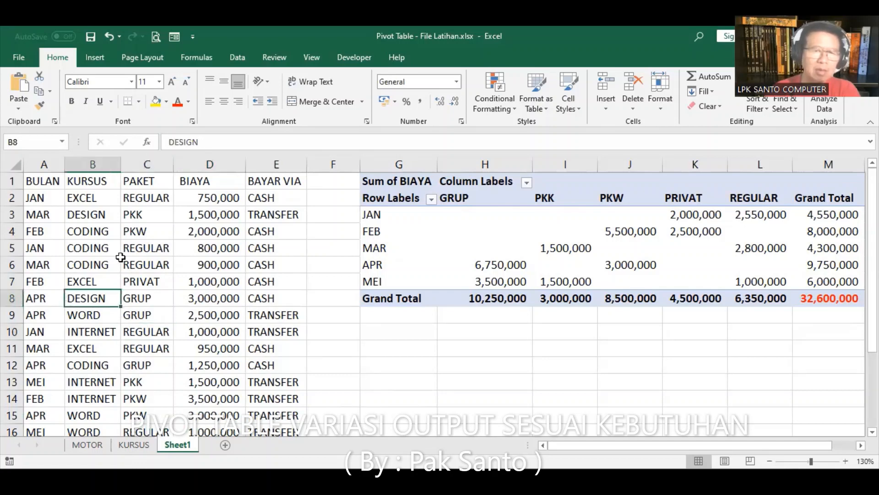
click(98, 58)
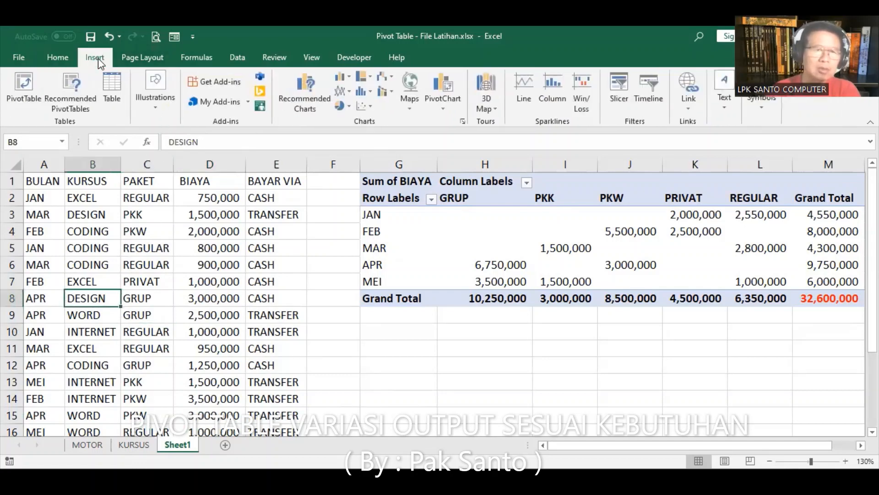
click(23, 86)
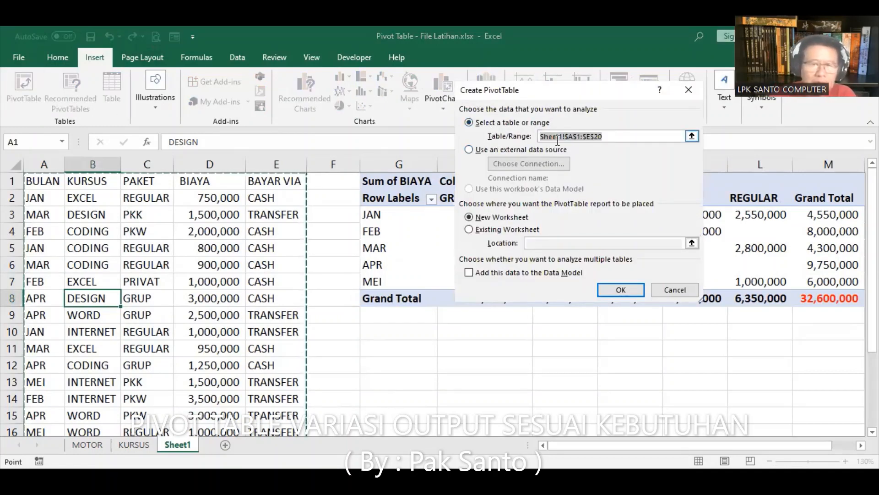
click(470, 231)
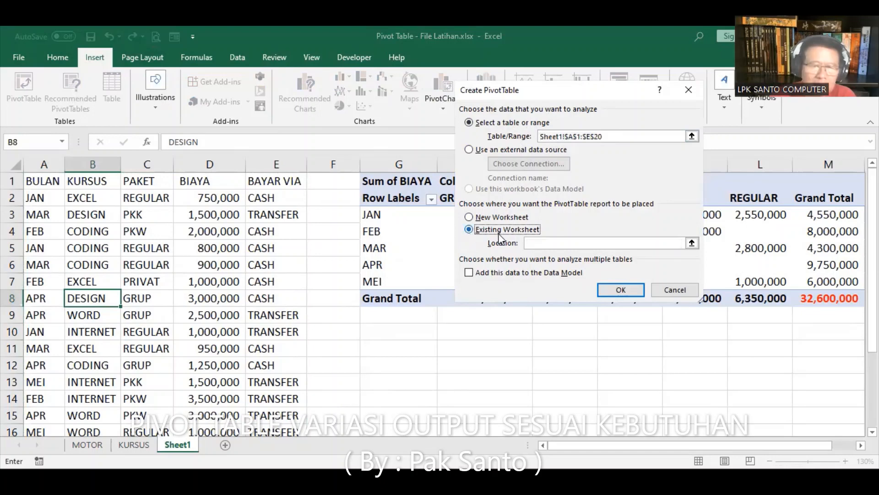
click(561, 246)
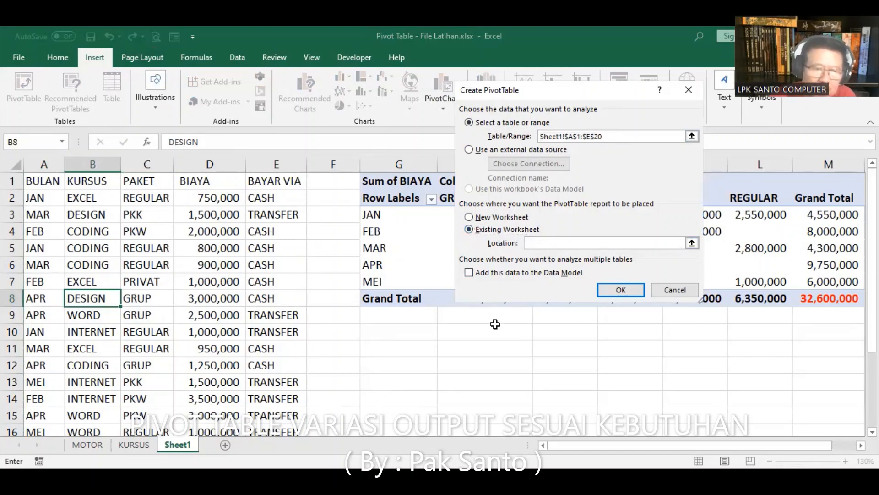
click(393, 406)
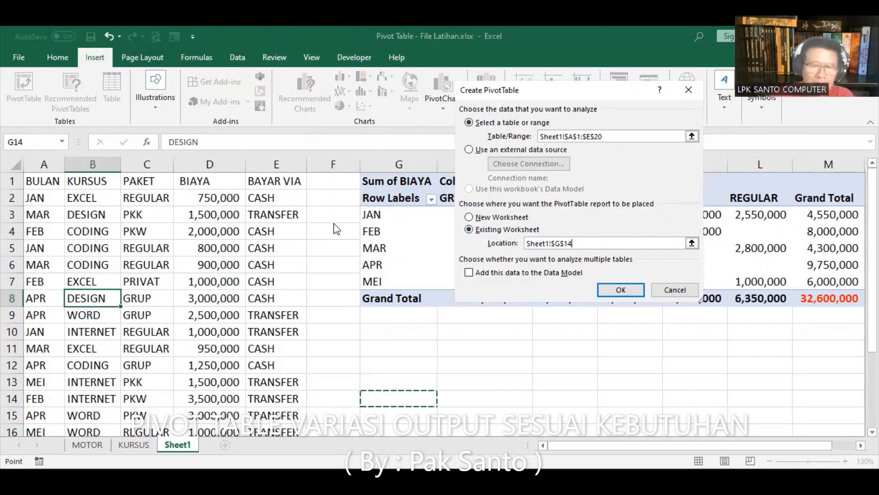
click(403, 395)
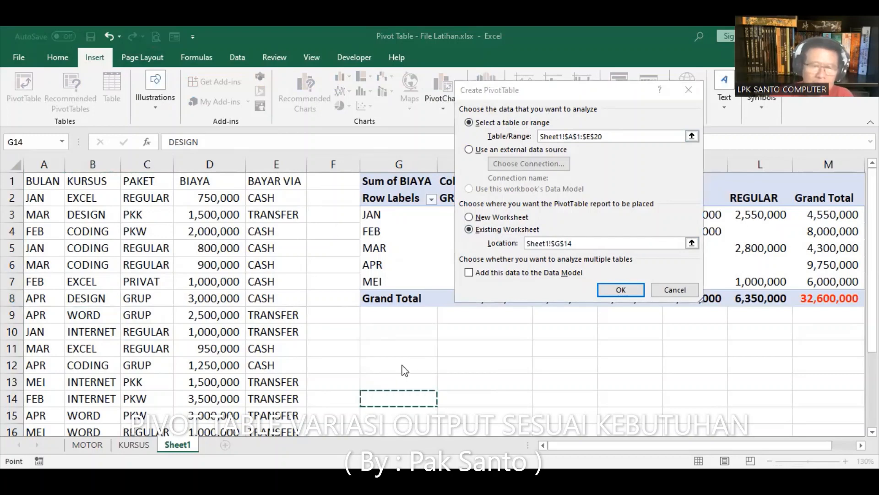
click(404, 368)
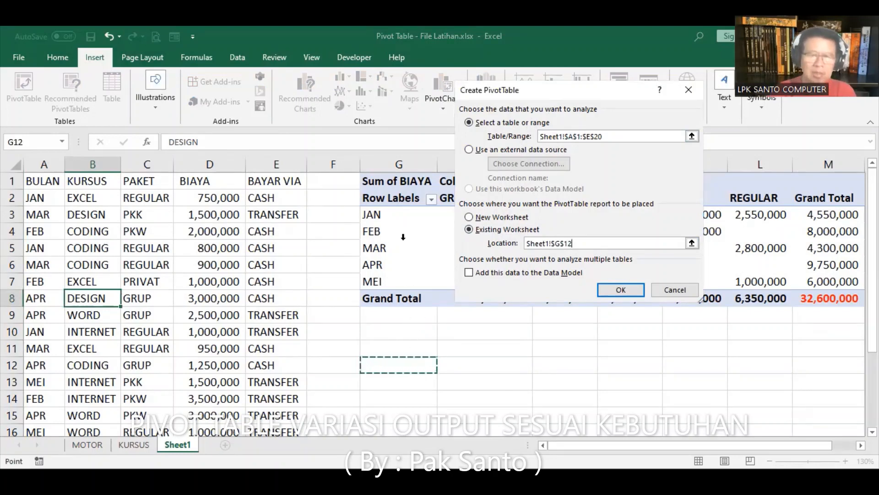
click(625, 289)
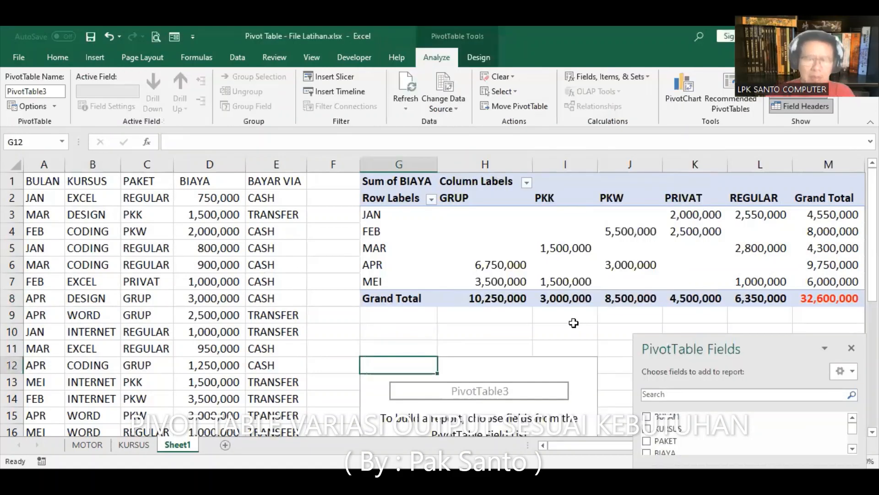
Move the floating PivotTable Fields pane clear of the new report area, make it taller, and check its list of available fields
scroll(568, 328, down, 1)
scroll(568, 329, down, 3)
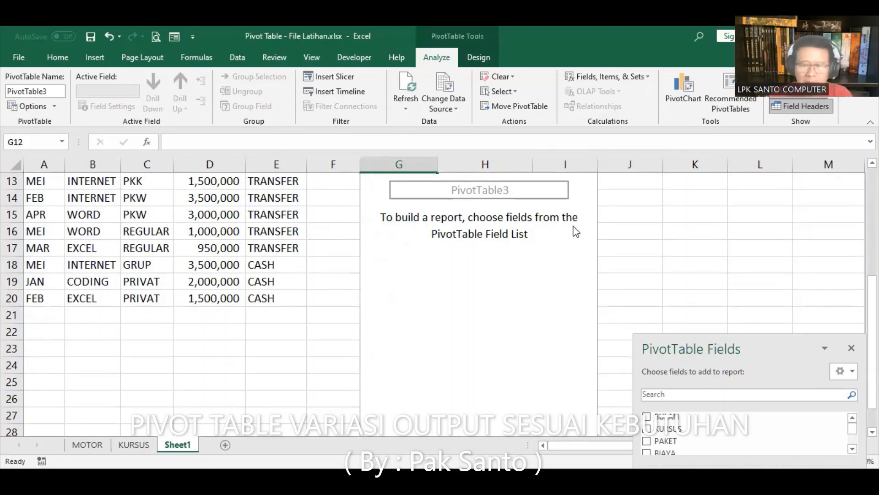
drag(564, 332, 698, 343)
drag(746, 175, 745, 123)
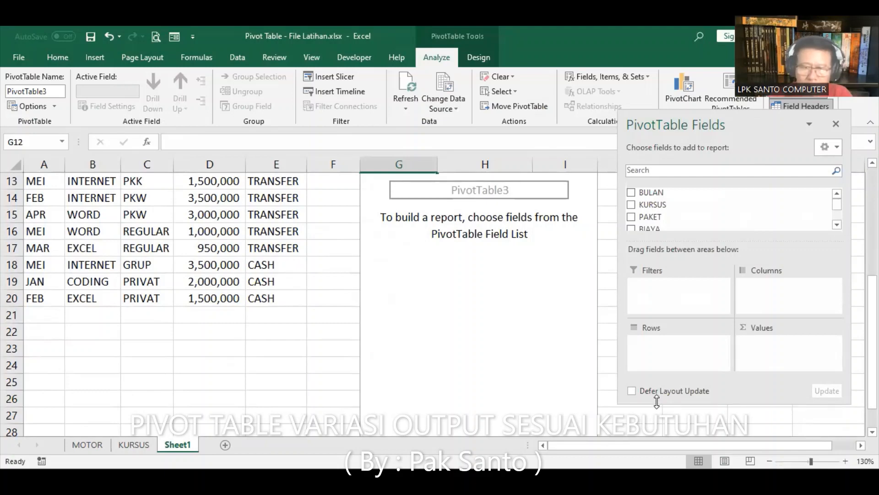
drag(657, 402, 659, 436)
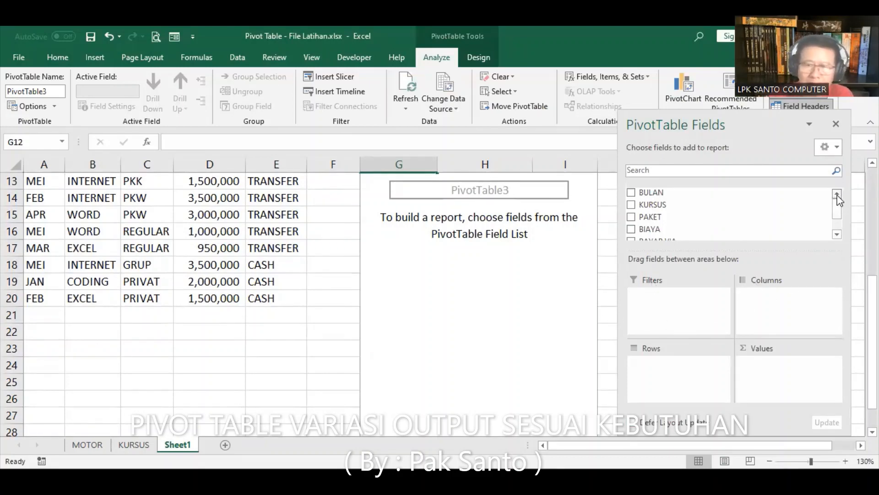
click(837, 228)
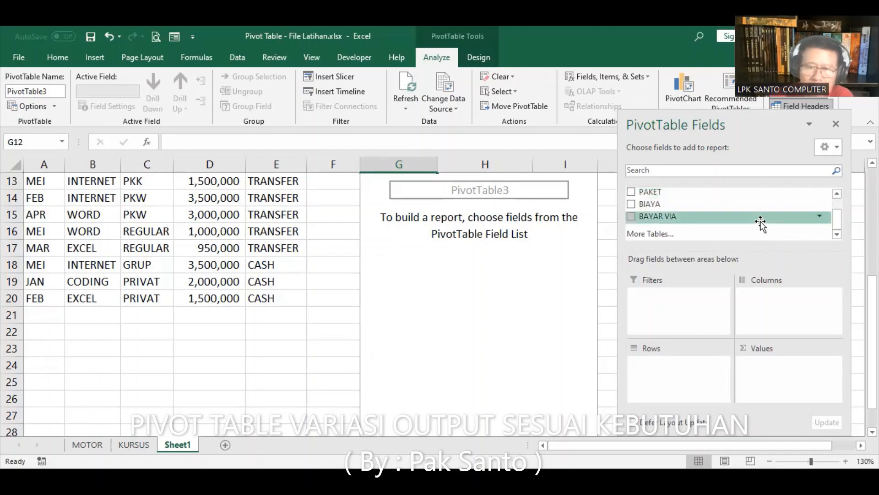
scroll(761, 222, up, 2)
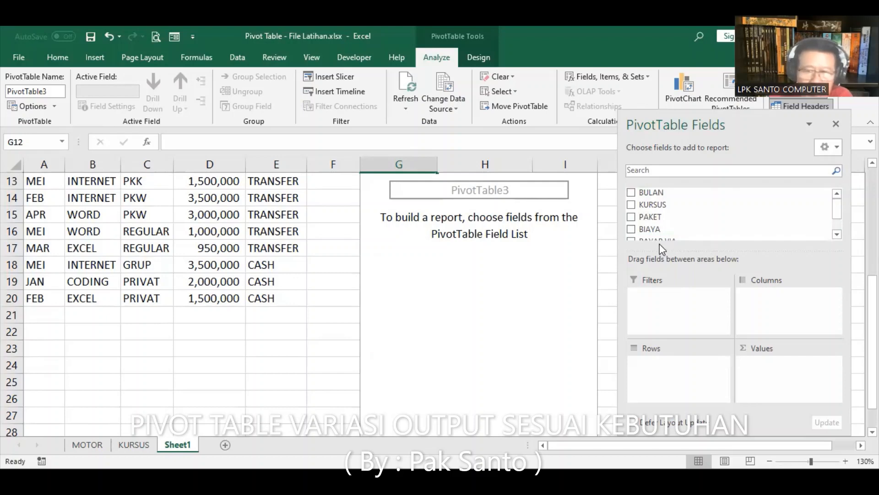
Lay out the new pivot table with BULAN as columns and PAKET followed by KURSUS as rows
drag(651, 195, 766, 306)
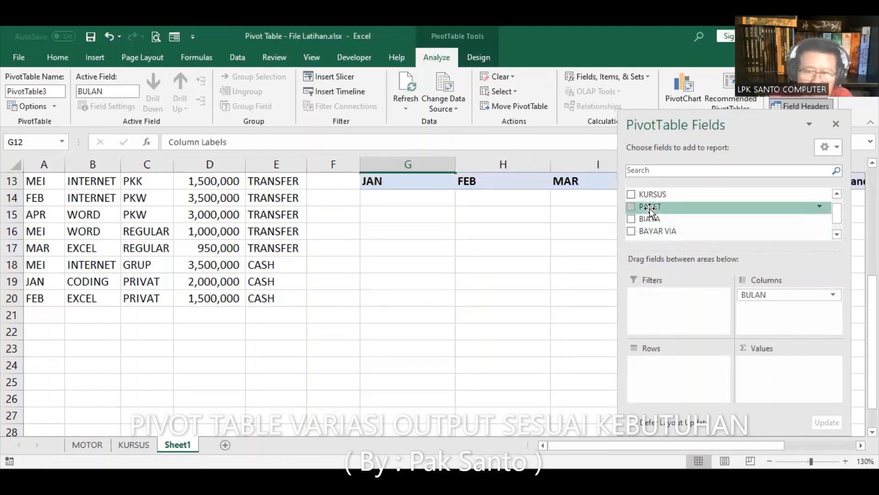
drag(651, 210, 733, 380)
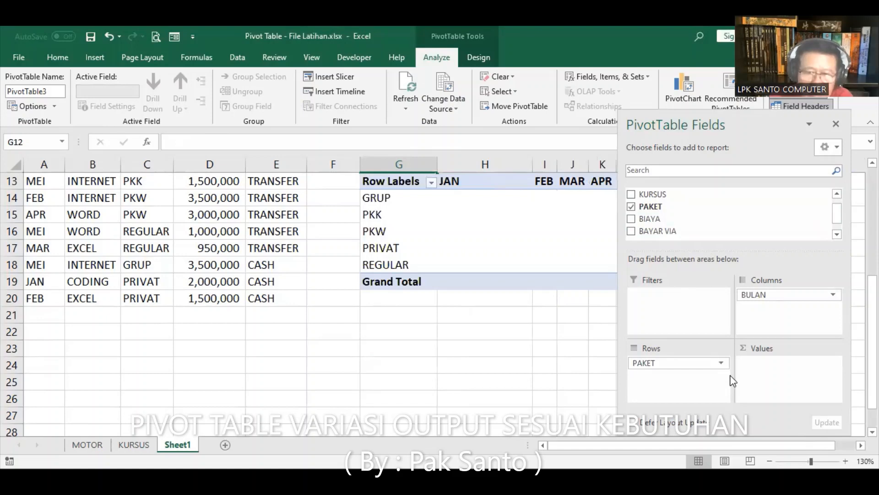
click(838, 193)
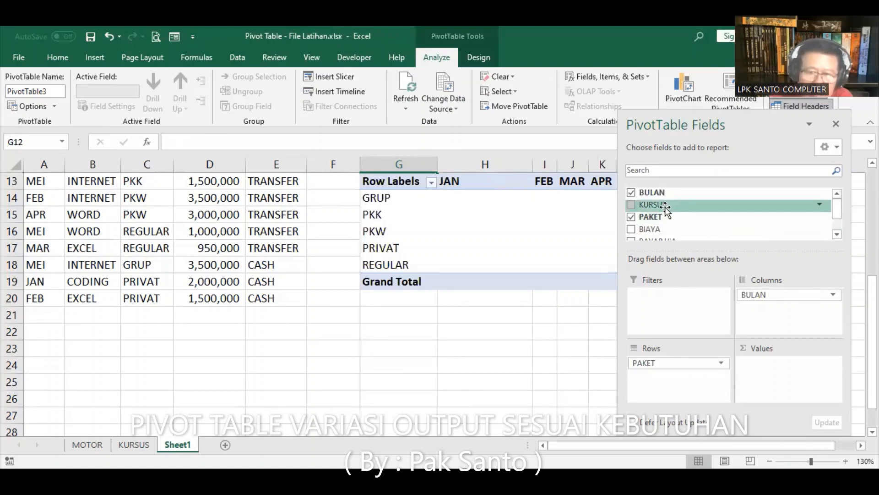
drag(665, 207, 663, 381)
Add BAYAR VIA below KURSUS in the rows and BIAYA as the summed value, leaving cell F23 selected outside the pivot table
click(837, 235)
click(838, 235)
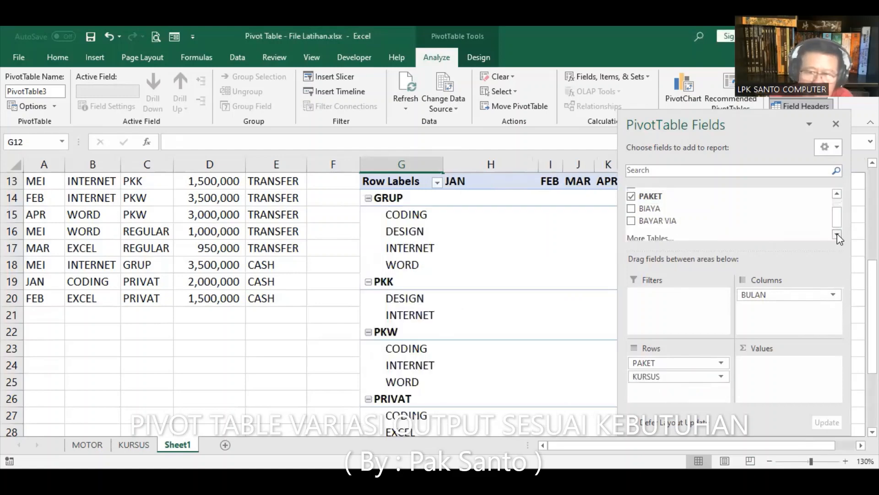
click(838, 235)
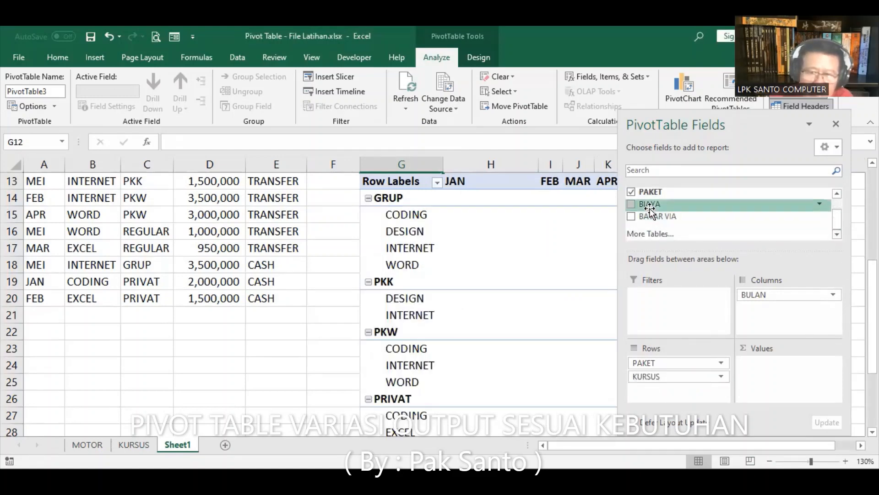
drag(650, 210, 672, 390)
scroll(687, 220, down, 2)
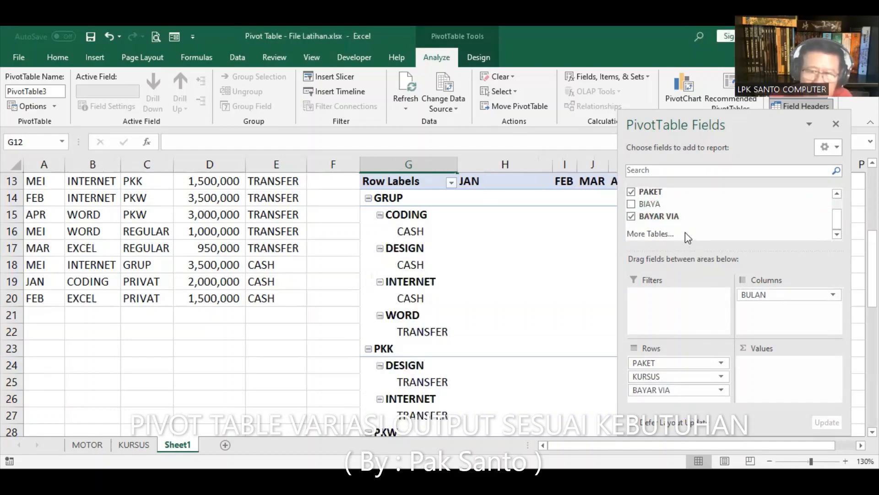
drag(654, 205, 778, 371)
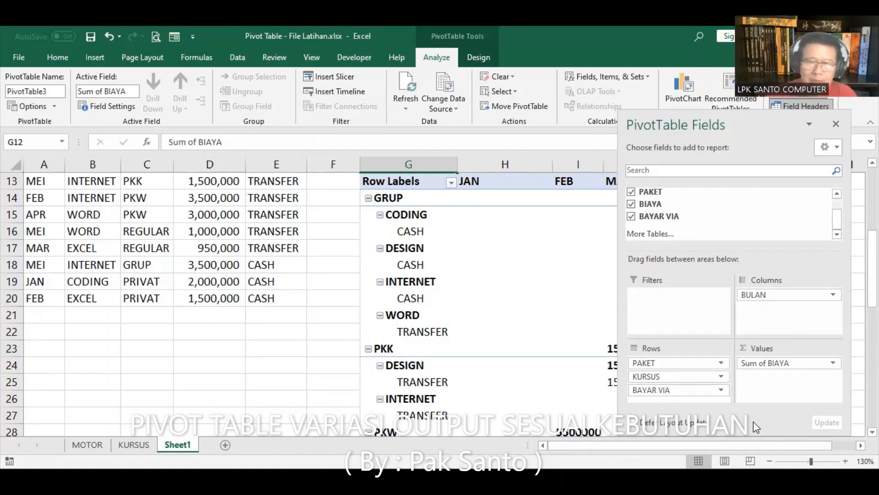
click(310, 345)
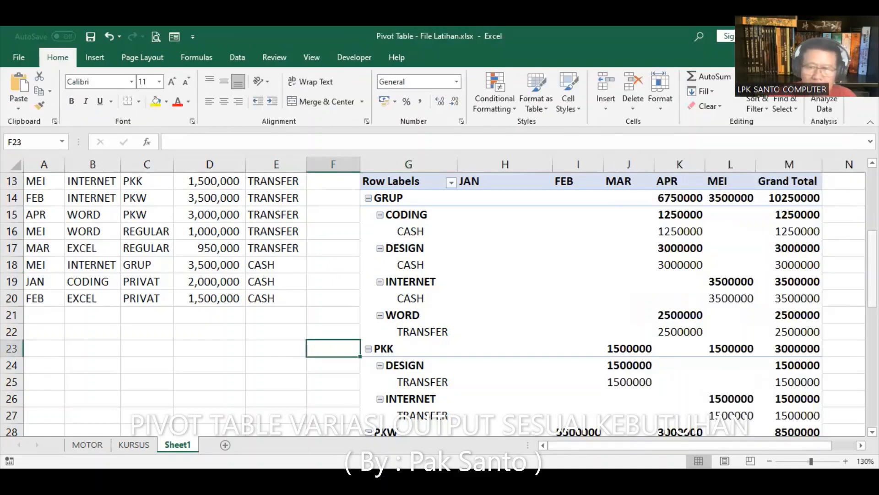
Examine the new pivot table's monthly amounts by package, course and payment method against the source data and the first pivot table
mouse_move(873, 270)
mouse_down()
mouse_move(872, 388)
mouse_move(872, 218)
mouse_move(872, 256)
mouse_up()
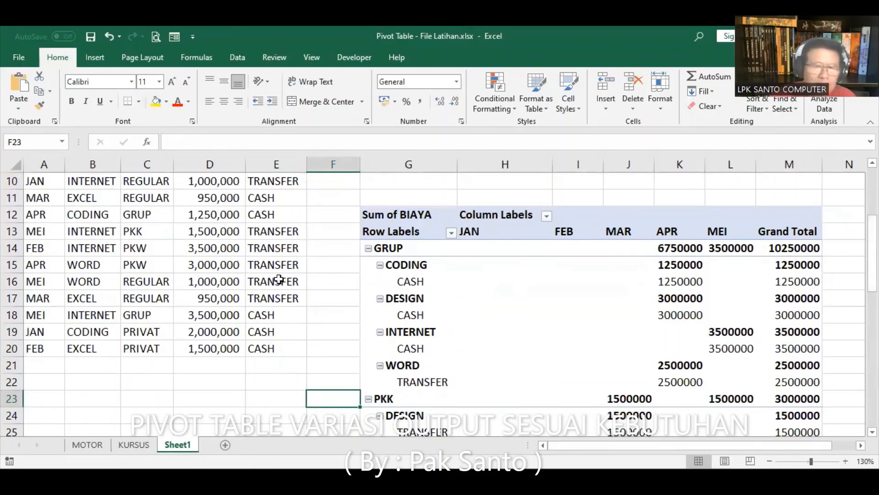
scroll(655, 275, down, 6)
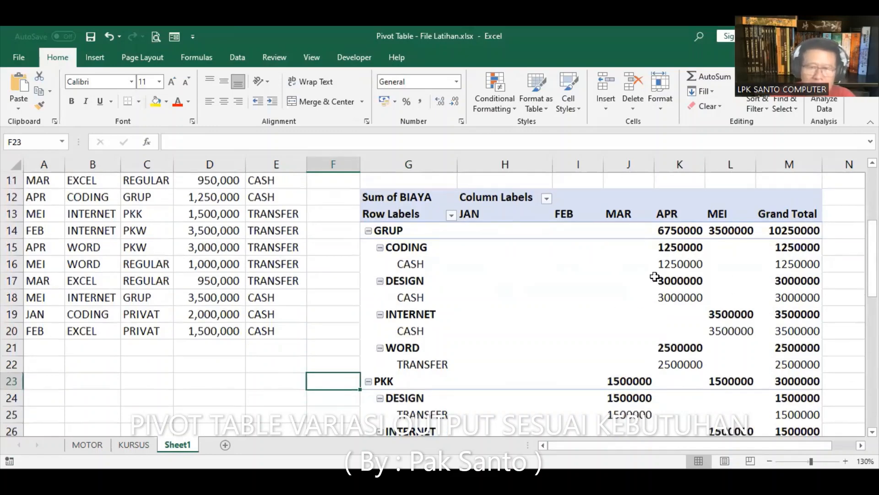
scroll(655, 271, up, 2)
scroll(655, 271, up, 4)
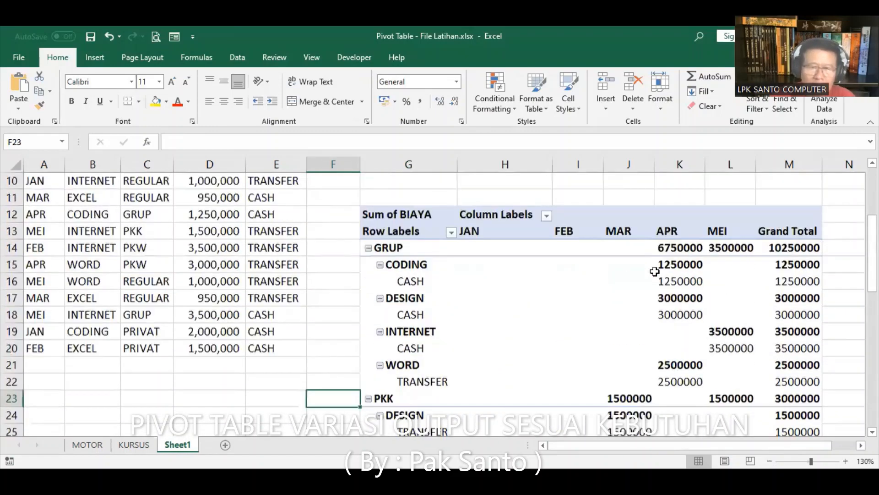
scroll(654, 269, down, 2)
scroll(654, 270, up, 4)
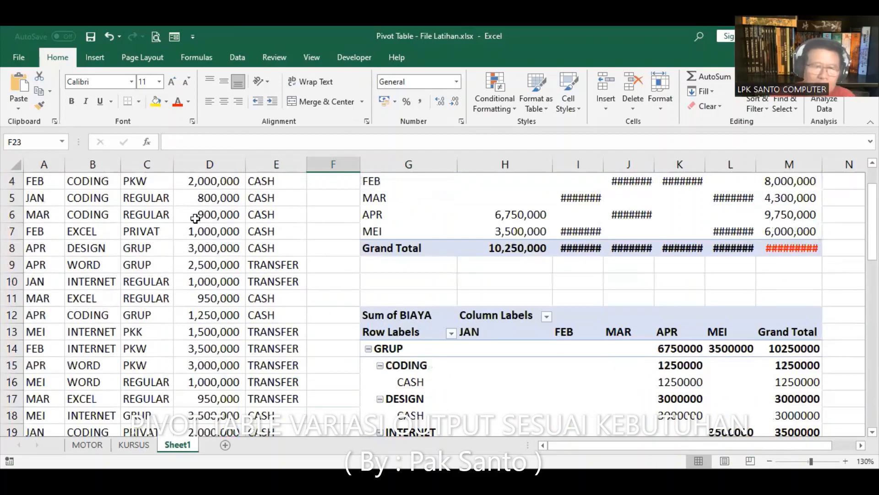
scroll(444, 298, right, 4)
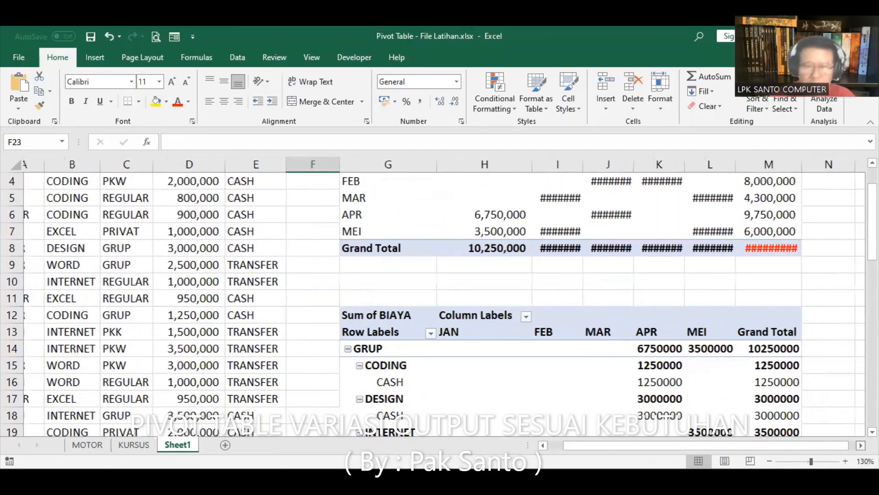
scroll(444, 297, right, 1)
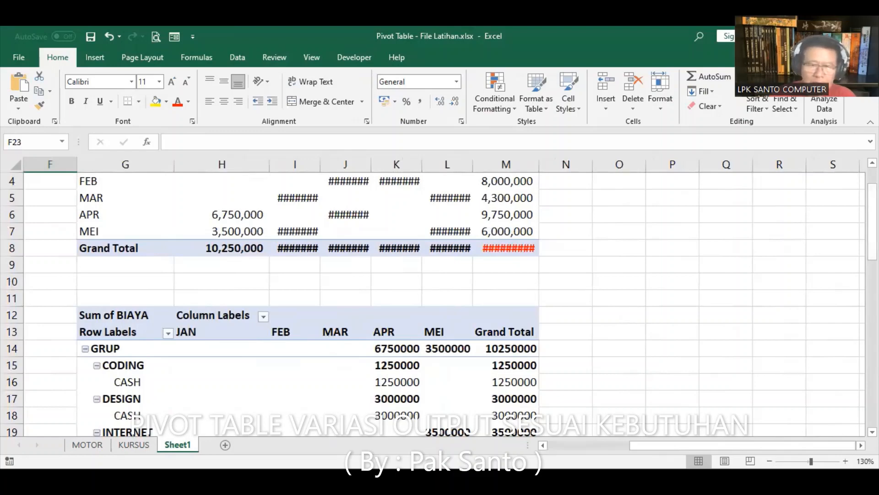
scroll(440, 302, down, 2)
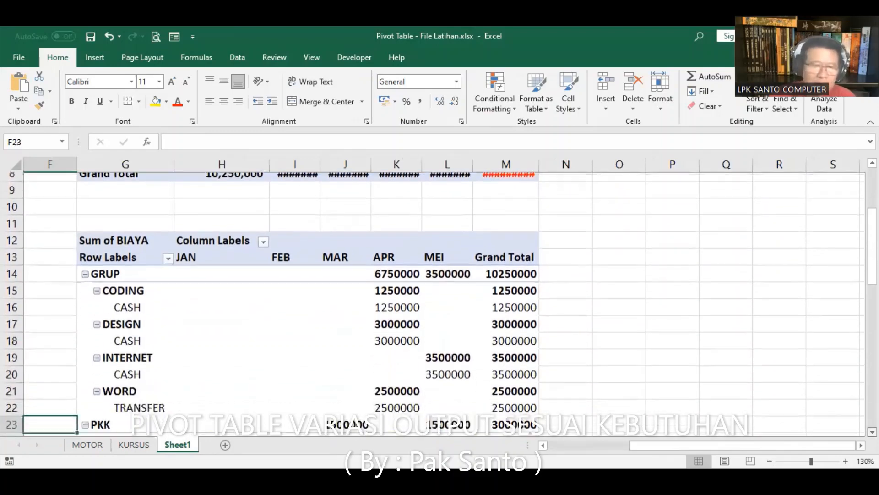
scroll(440, 302, down, 1)
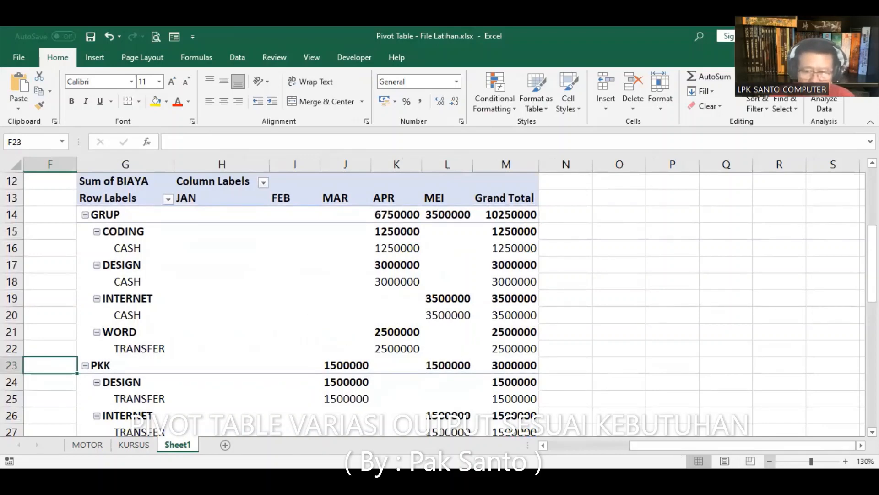
Reduce the worksheet zoom to 100% to inspect more rows of the new pivot table at once
click(770, 460)
click(770, 461)
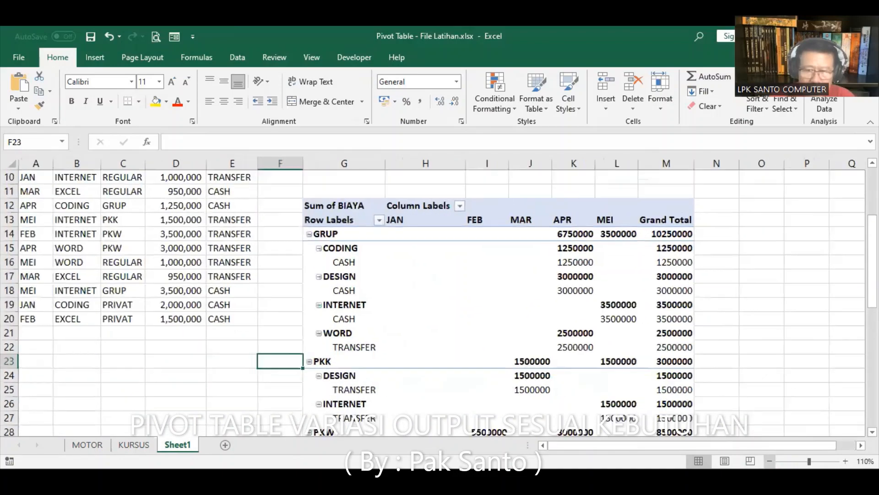
scroll(443, 304, right, 5)
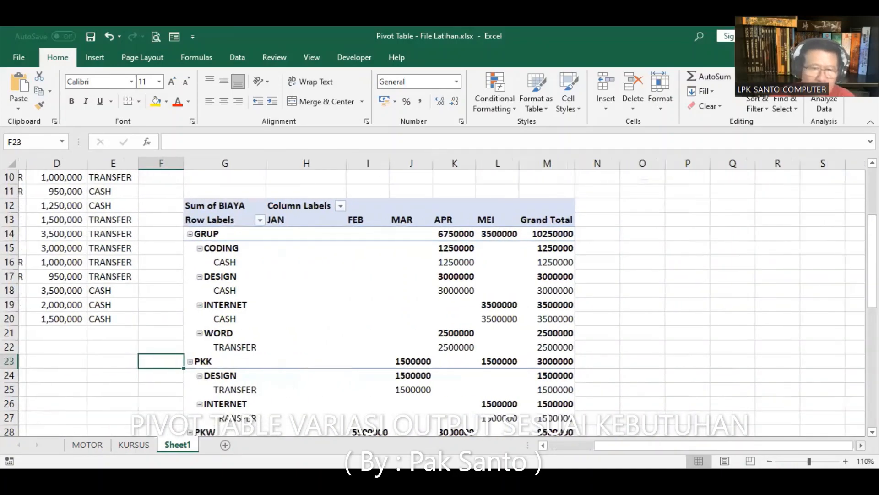
scroll(442, 304, right, 1)
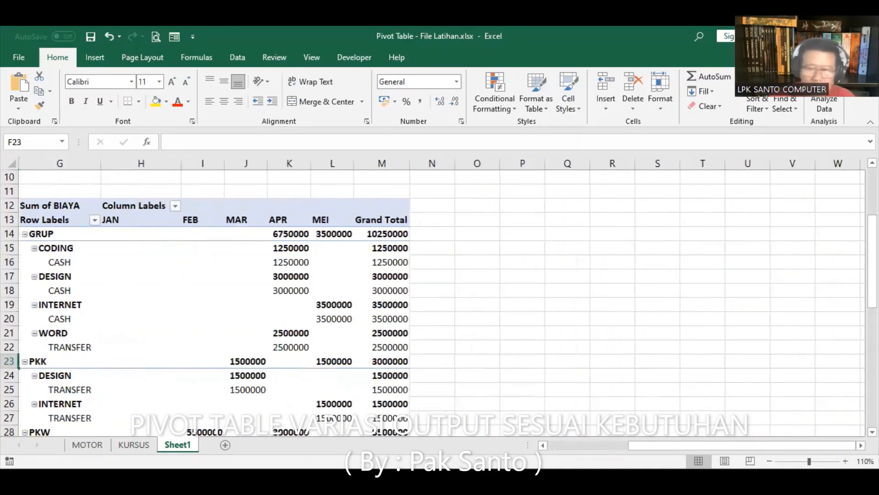
scroll(442, 303, down, 1)
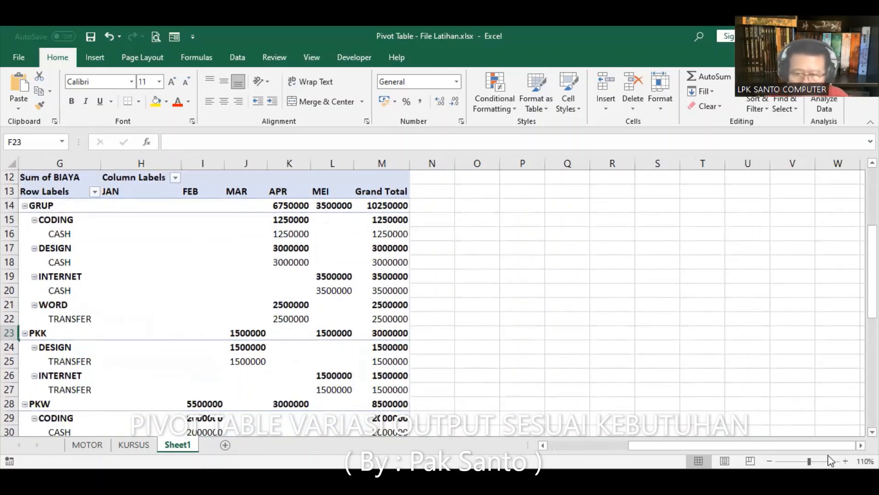
click(770, 461)
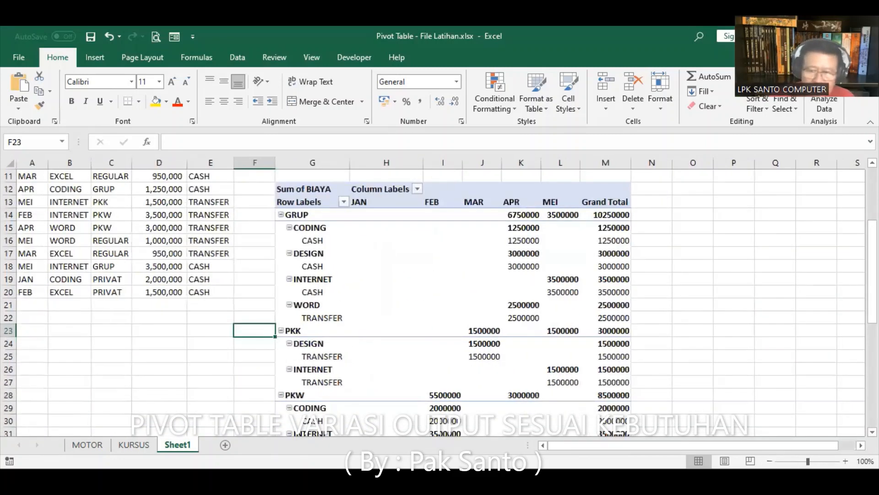
Format columns H to M with the comma thousands separator and no decimal places, leaving cell O16 selected
scroll(593, 357, right, 6)
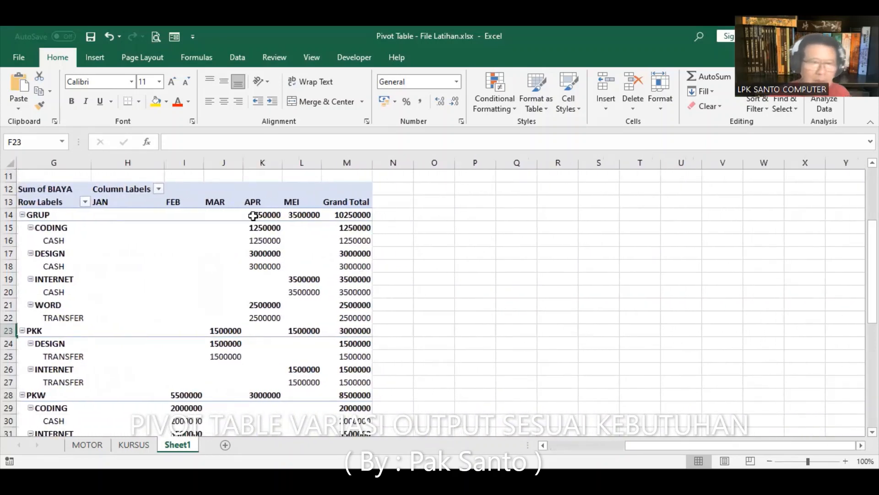
drag(127, 162, 336, 269)
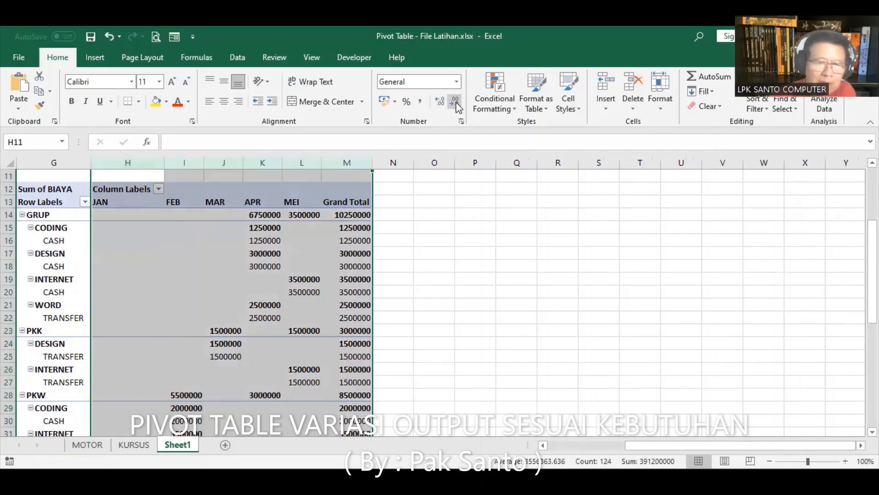
click(420, 101)
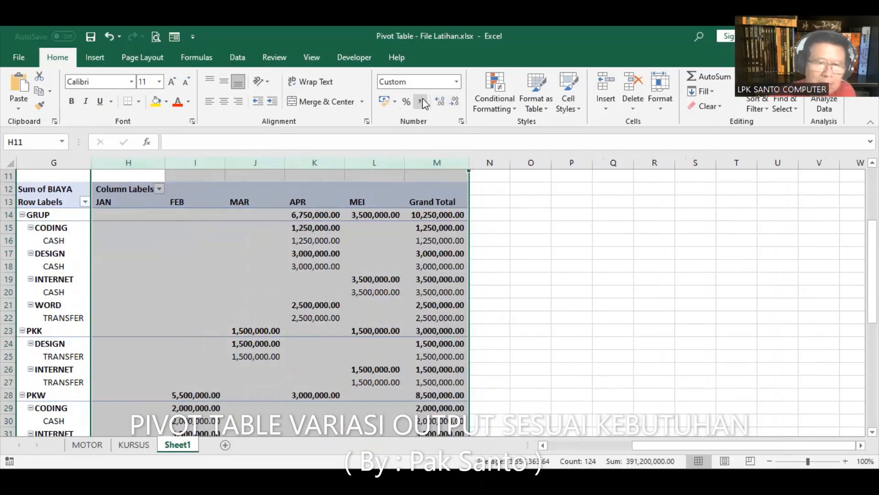
click(455, 103)
click(455, 103)
click(529, 235)
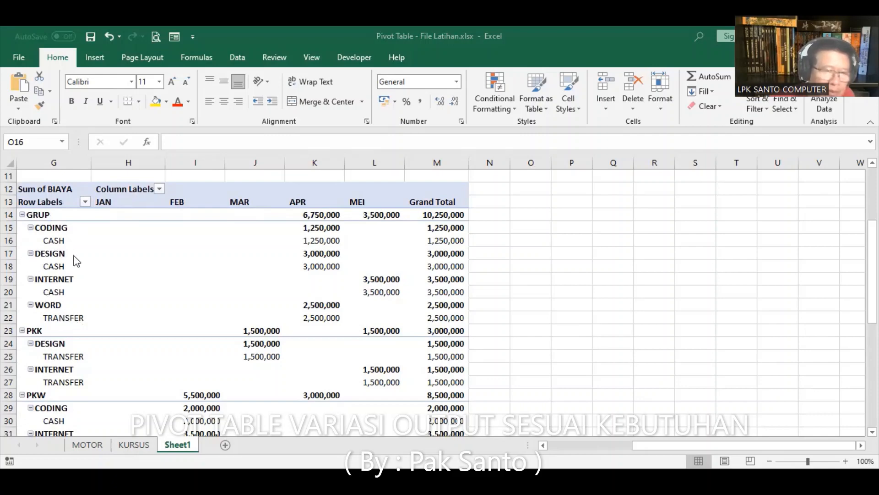
Examine the new pivot table's package, course and payment method rows down to the Grand Total and compare it with the first pivot table's total
scroll(158, 263, down, 2)
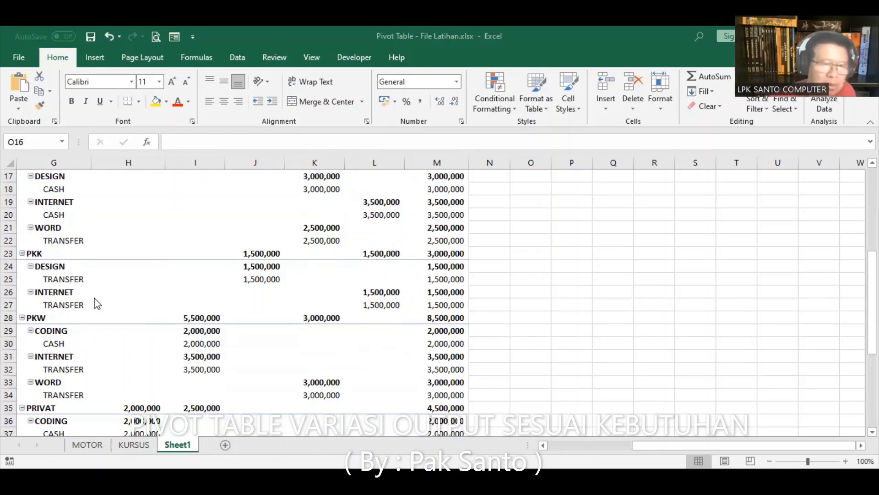
scroll(94, 281, down, 1)
scroll(92, 278, down, 2)
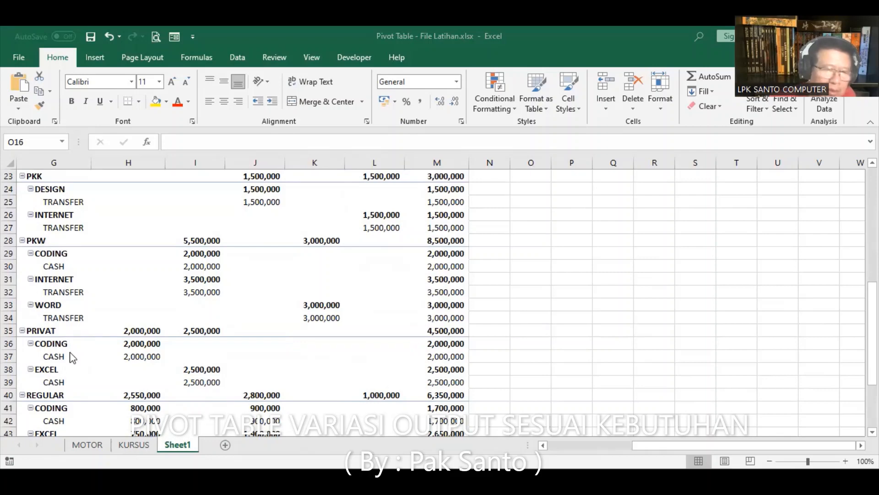
scroll(97, 304, down, 2)
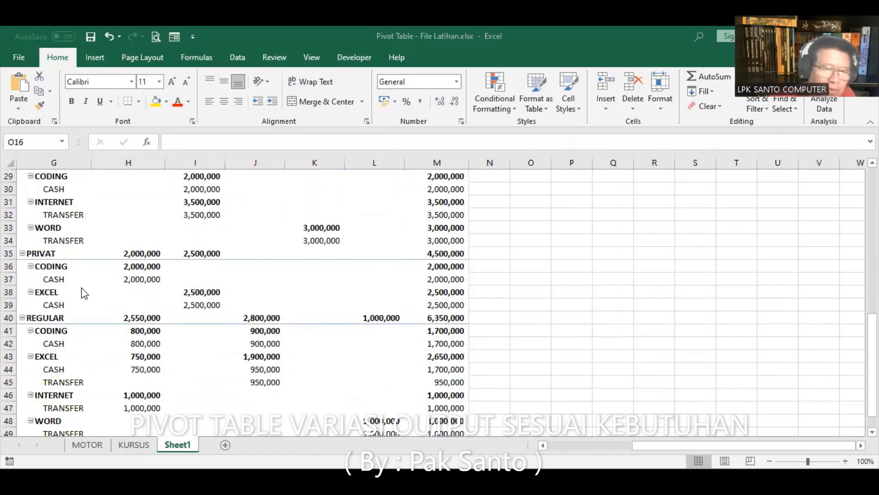
scroll(99, 306, down, 2)
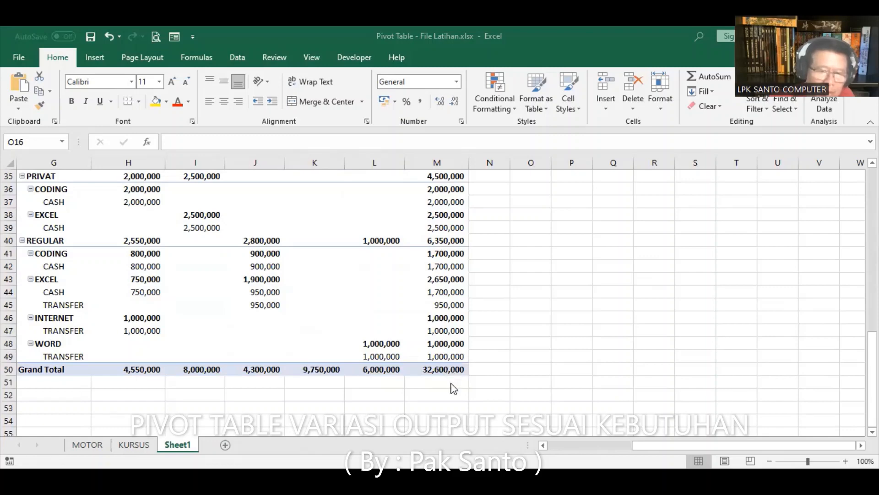
click(446, 369)
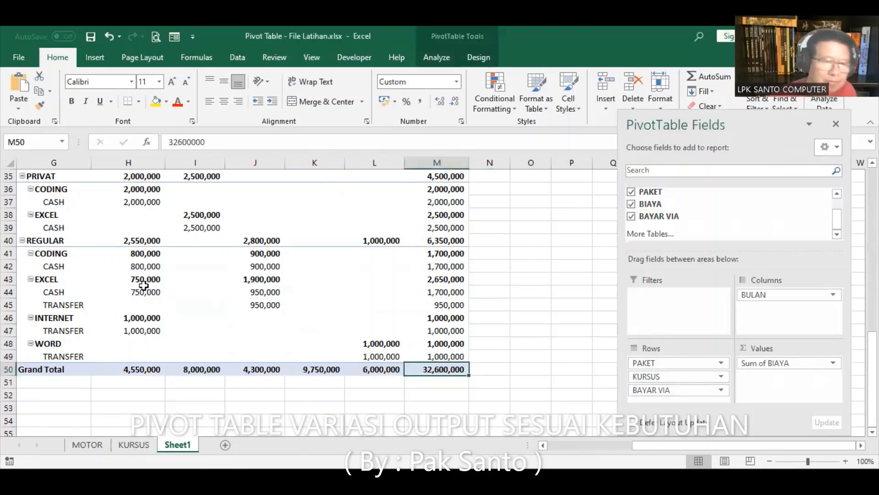
scroll(144, 285, up, 10)
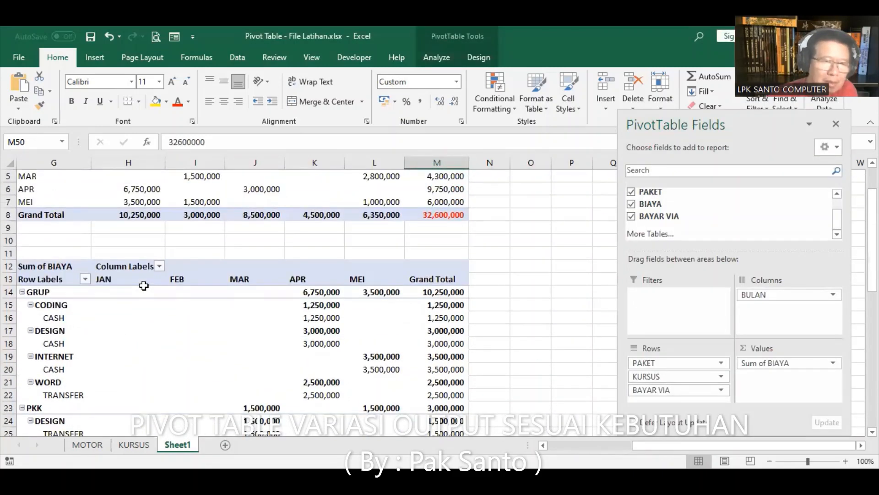
scroll(144, 285, down, 2)
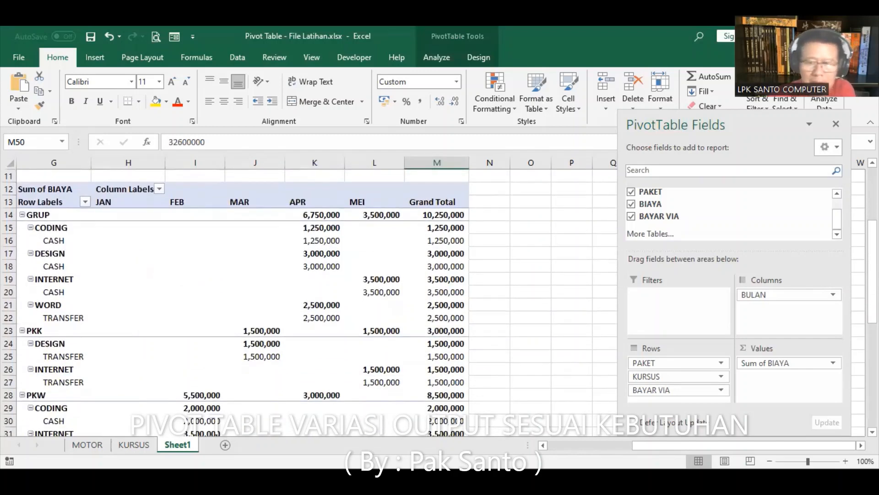
scroll(238, 298, down, 1)
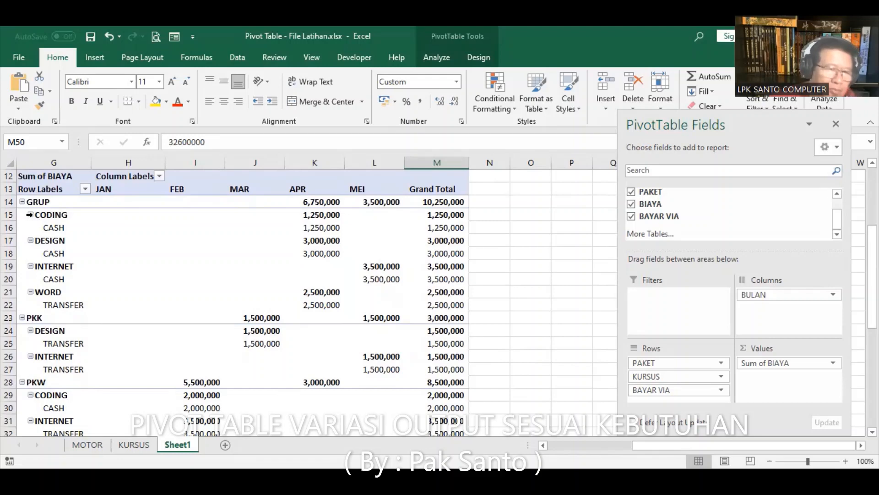
click(30, 215)
click(139, 242)
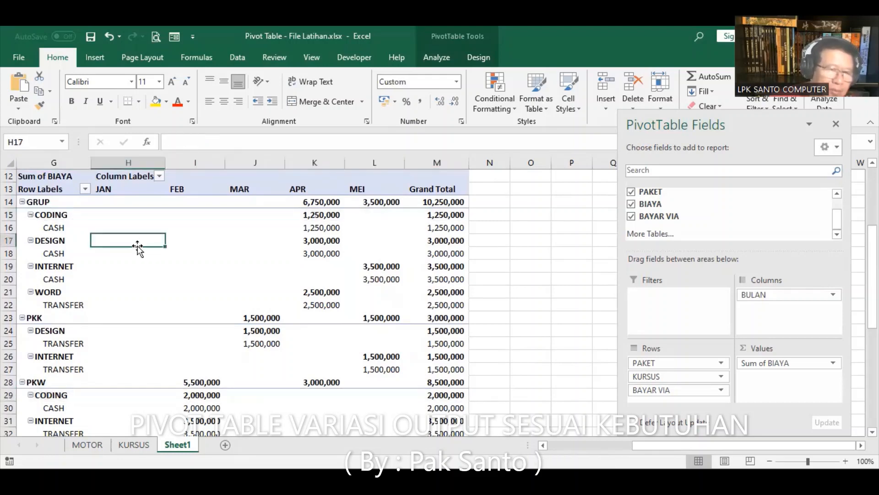
Filter the new pivot table's PAKET row labels to show only the GRUP package
click(546, 445)
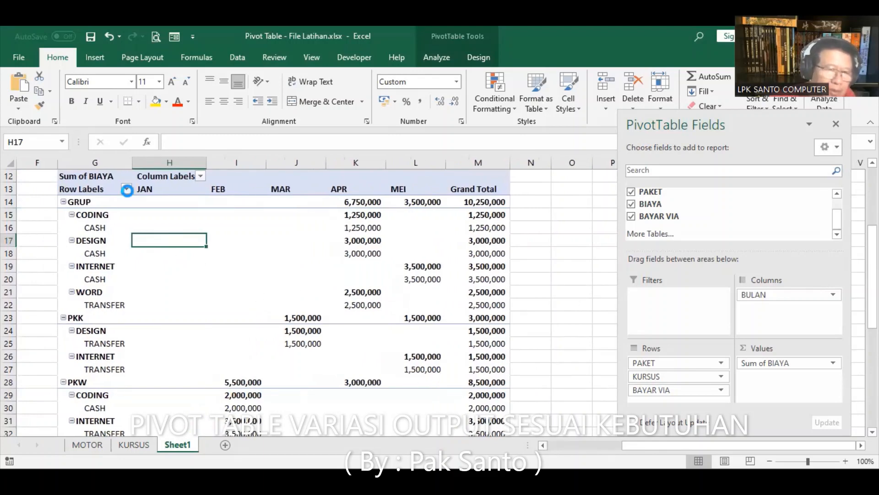
click(127, 189)
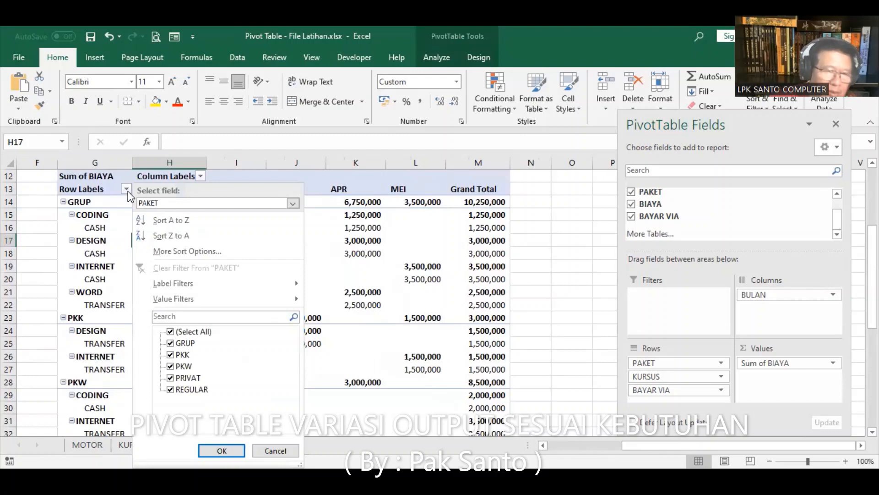
click(171, 332)
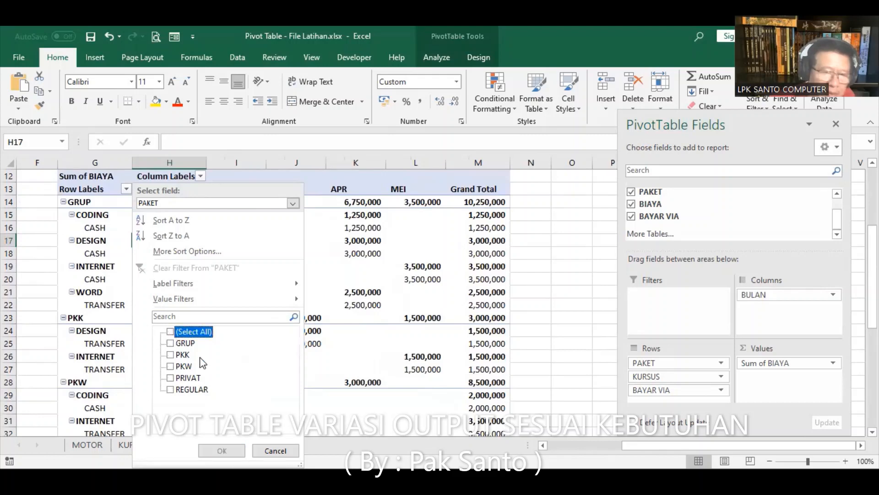
click(172, 344)
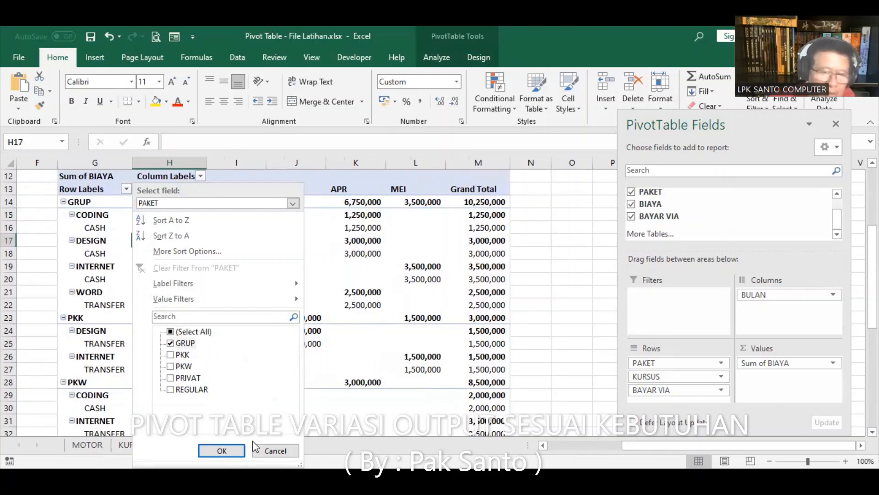
click(222, 451)
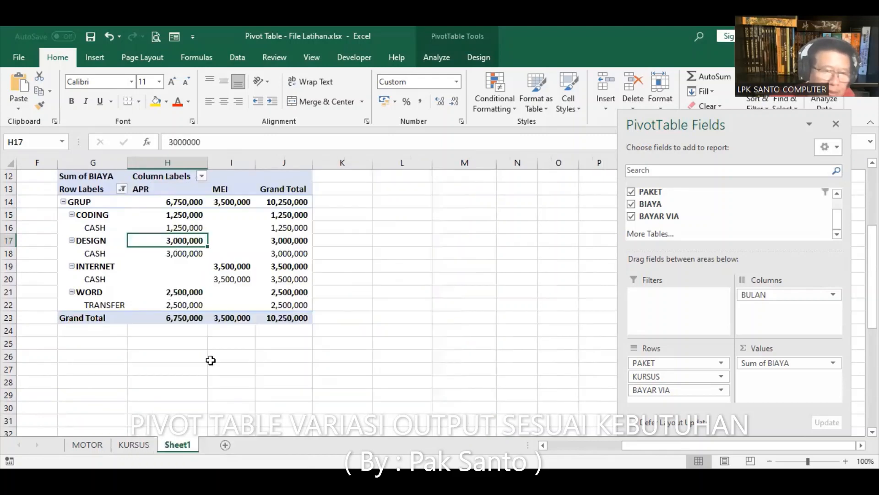
click(220, 393)
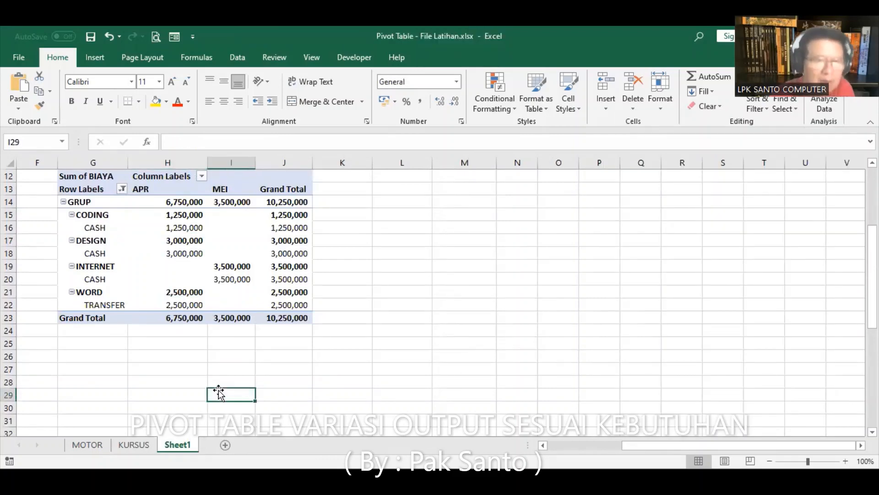
Collapse the GRUP package in the pivot table and reselect all packages in the PAKET filter
click(63, 202)
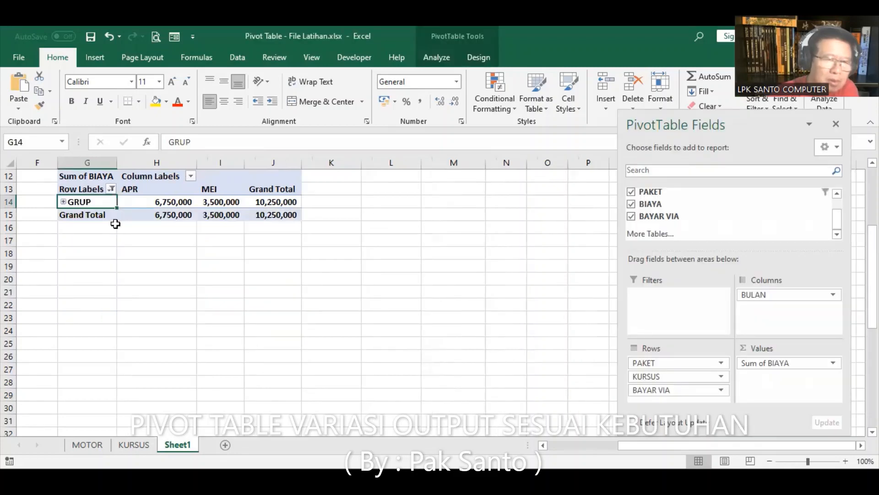
click(111, 189)
click(155, 332)
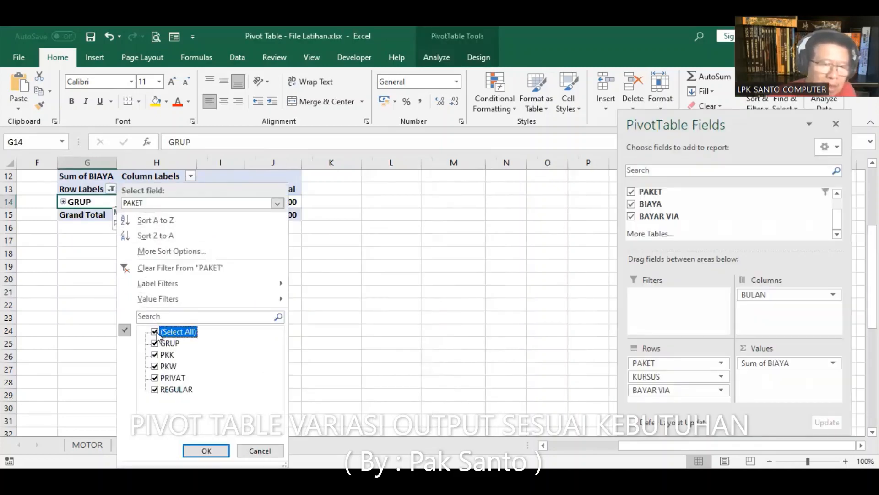
click(206, 451)
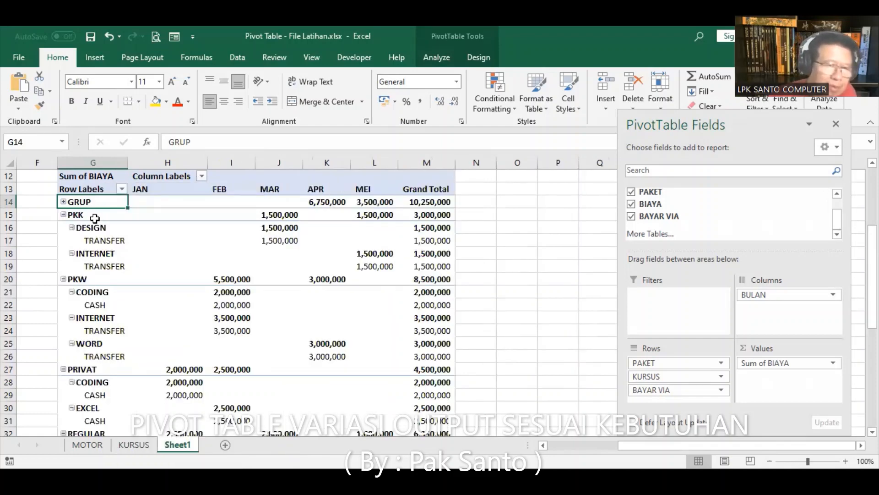
Collapse the PKK, PKW, REGULAR and PRIVAT packages, leaving cell H24 selected outside the pivot table
click(63, 215)
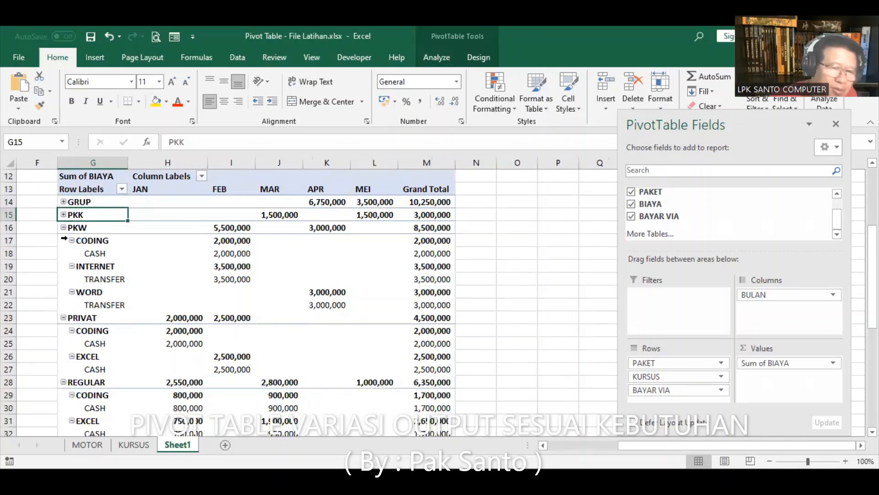
click(63, 228)
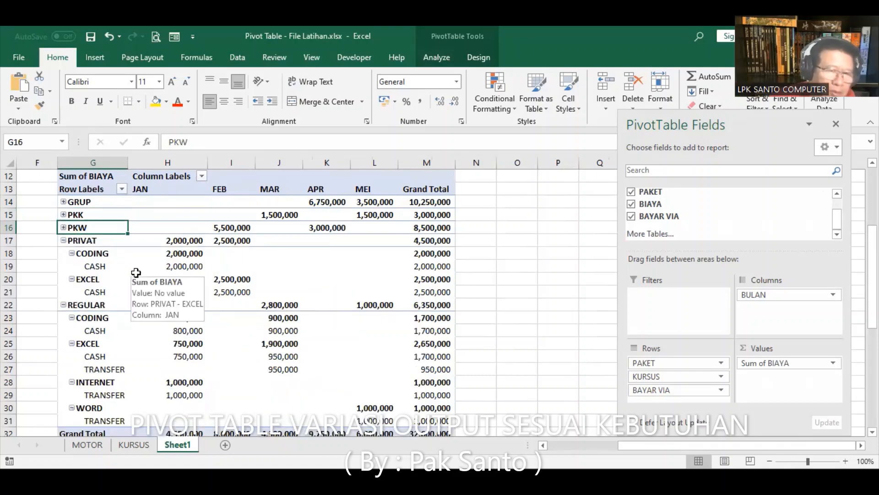
click(64, 304)
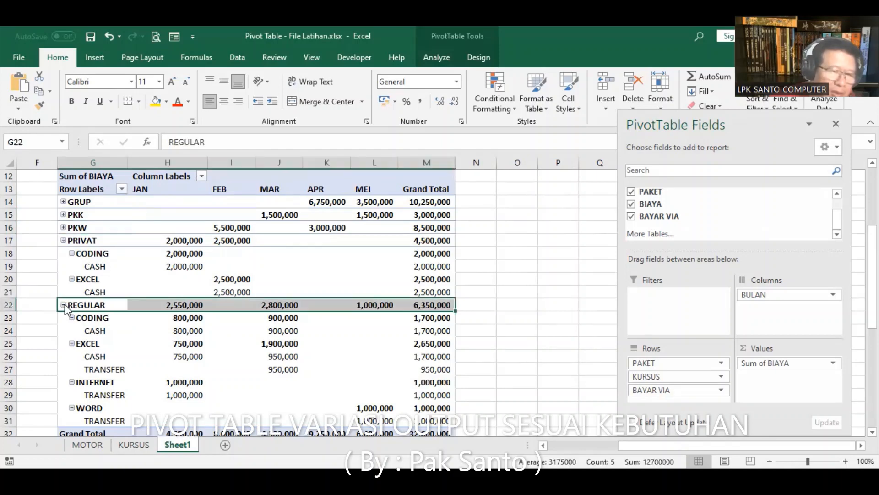
click(64, 305)
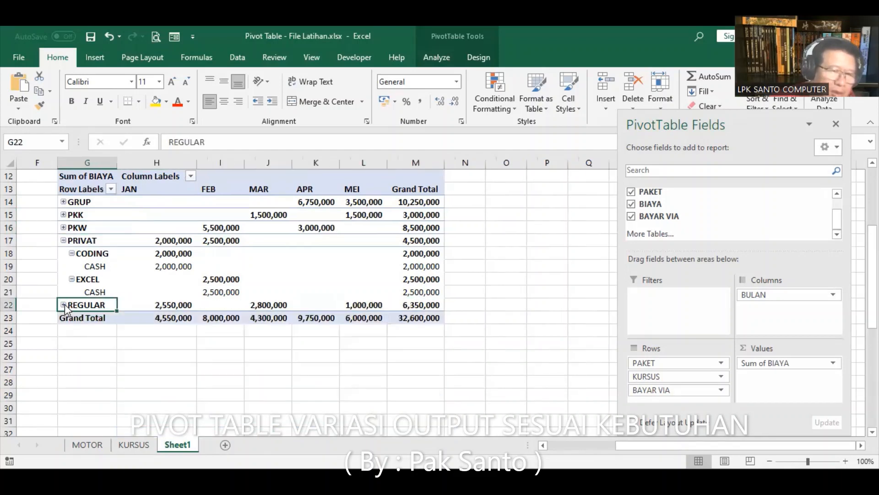
click(64, 241)
click(160, 329)
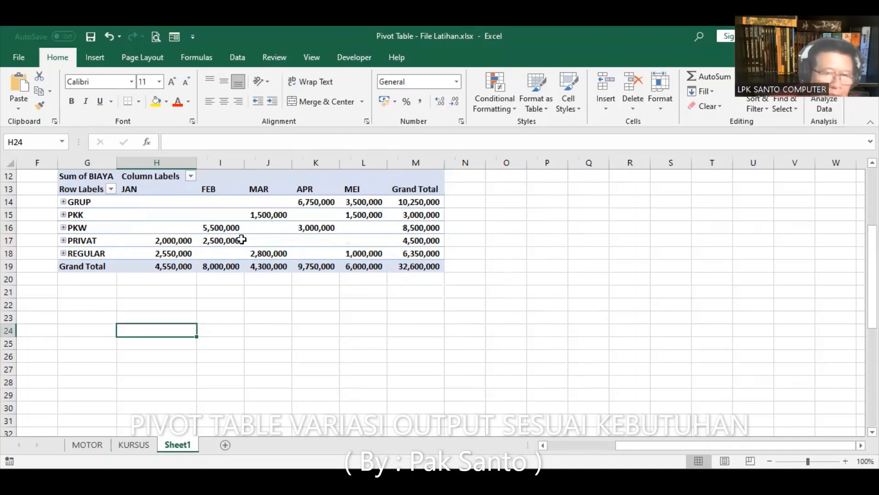
Expand the PKW package and collapse its CODING, INTERNET and WORD courses to hide the payment methods
mouse_move(223, 236)
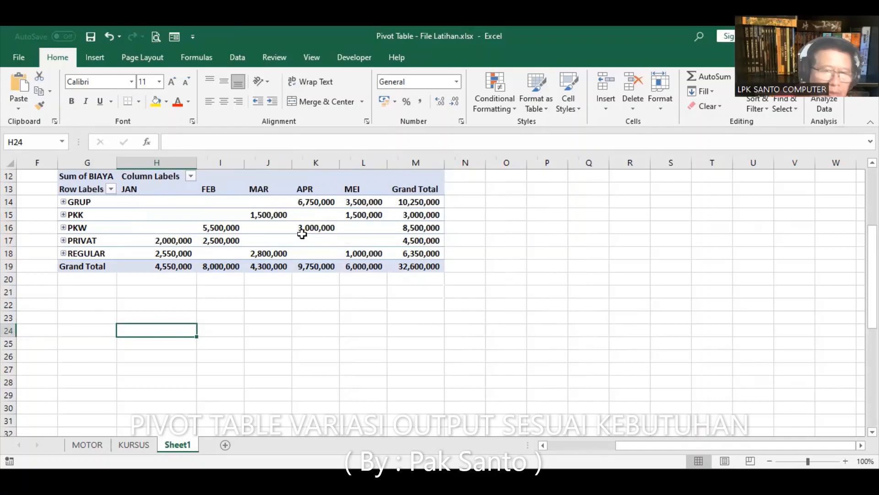
mouse_move(319, 235)
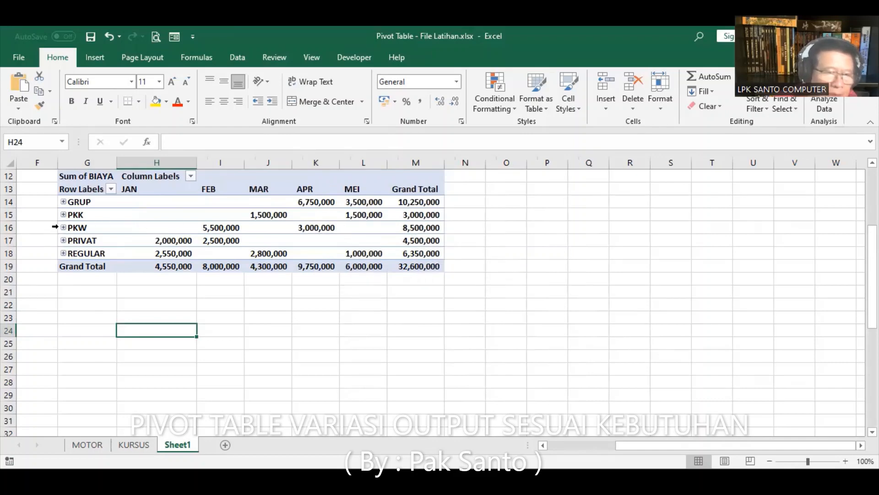
click(64, 228)
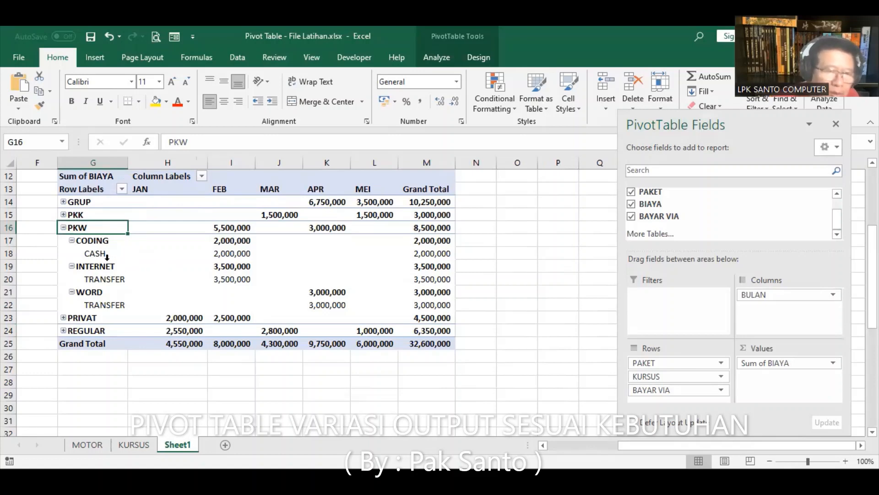
click(73, 241)
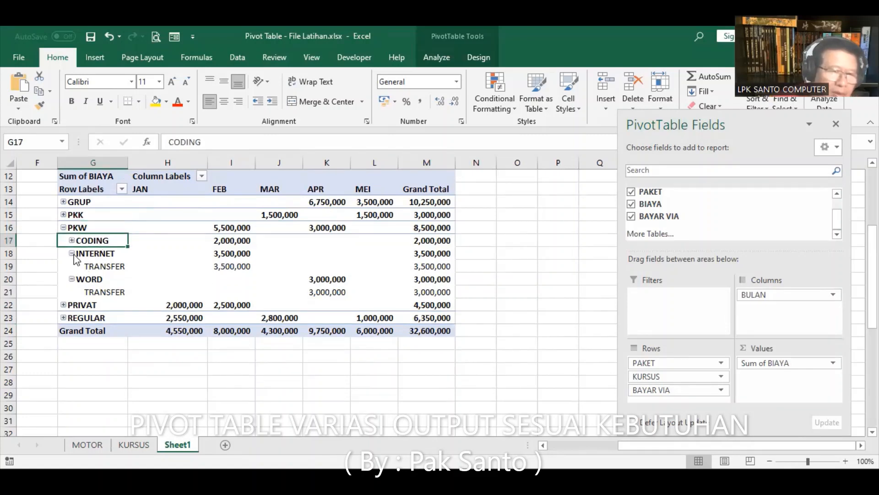
click(72, 253)
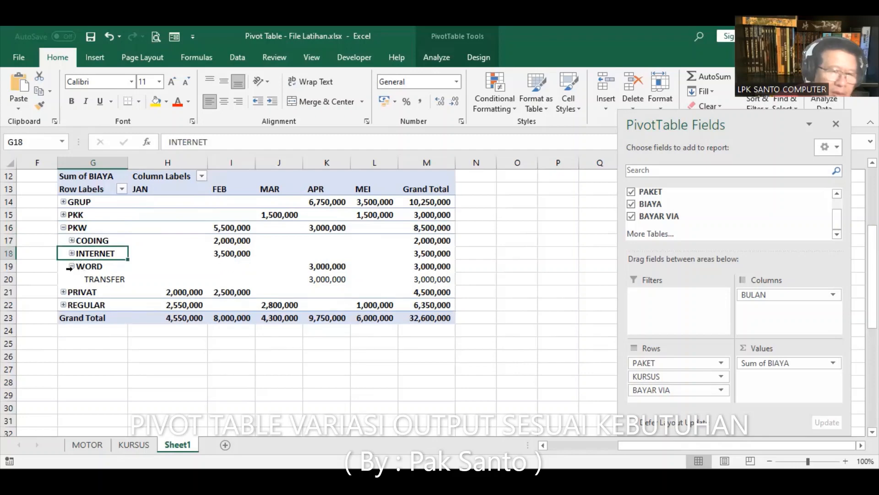
click(72, 266)
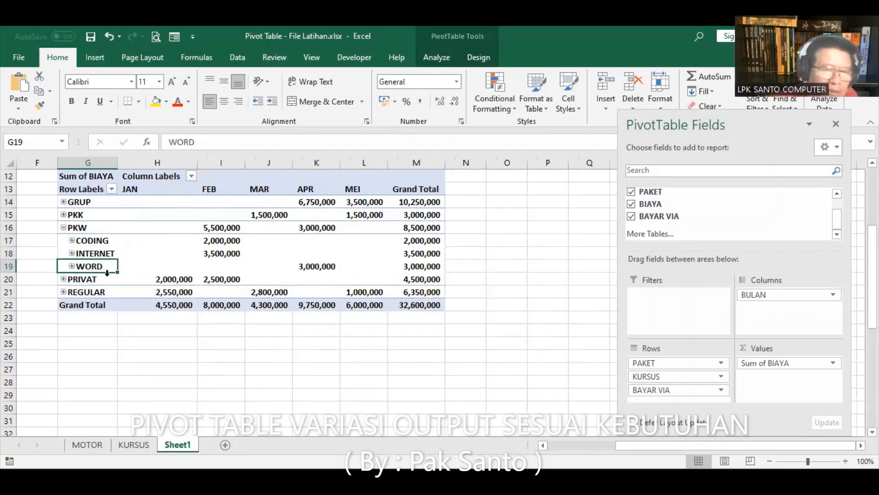